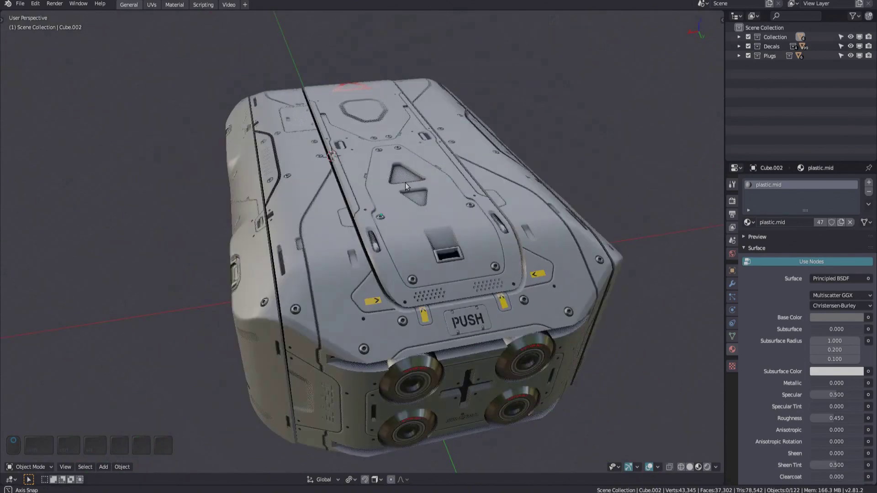
Step: Select the long Example Panels decal across the box top and bring up the DECALmachine pie
scroll(448, 205, up, 4)
scroll(438, 233, up, 3)
shift+click(459, 259)
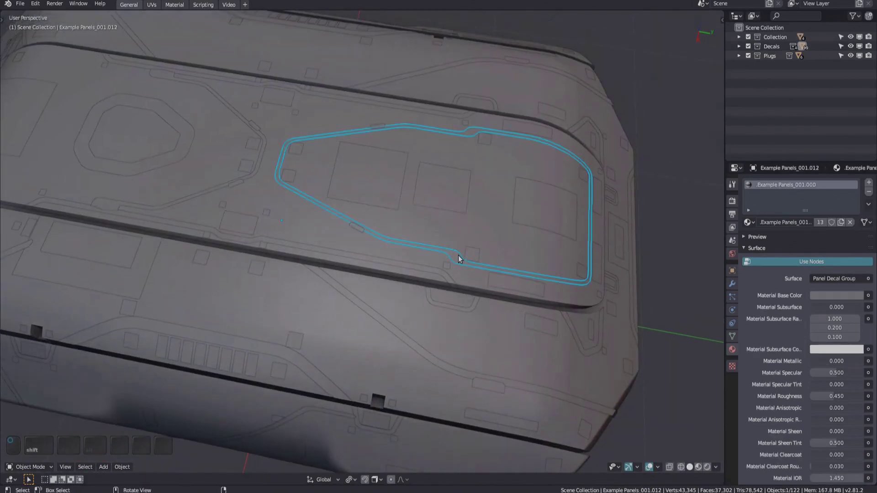
scroll(458, 259, down, 5)
scroll(389, 225, up, 5)
key(d)
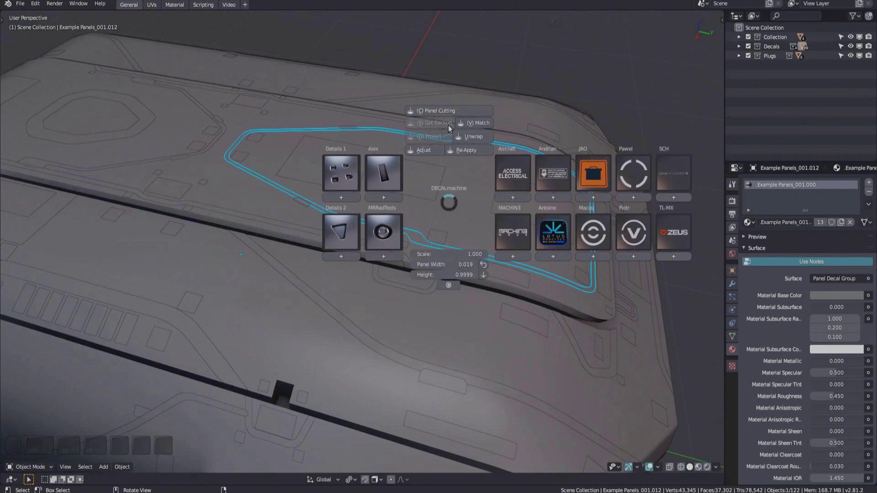
ctrl+middle_drag(448, 125, 432, 218)
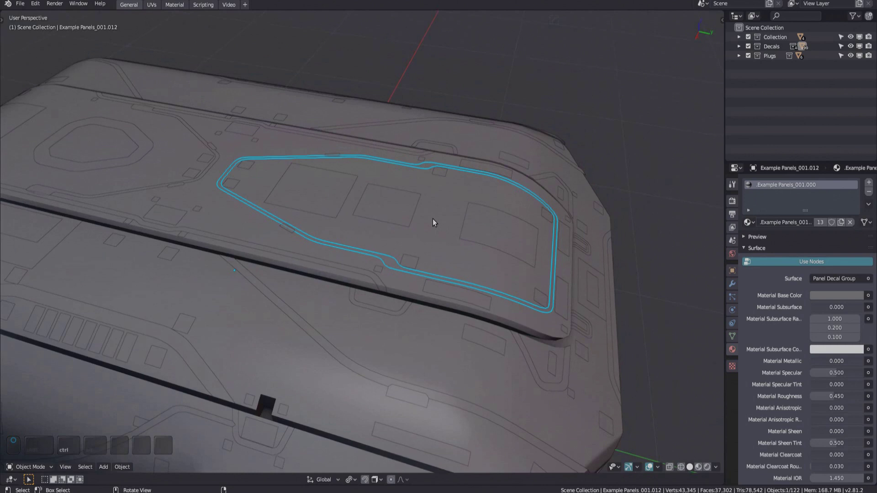
key(d)
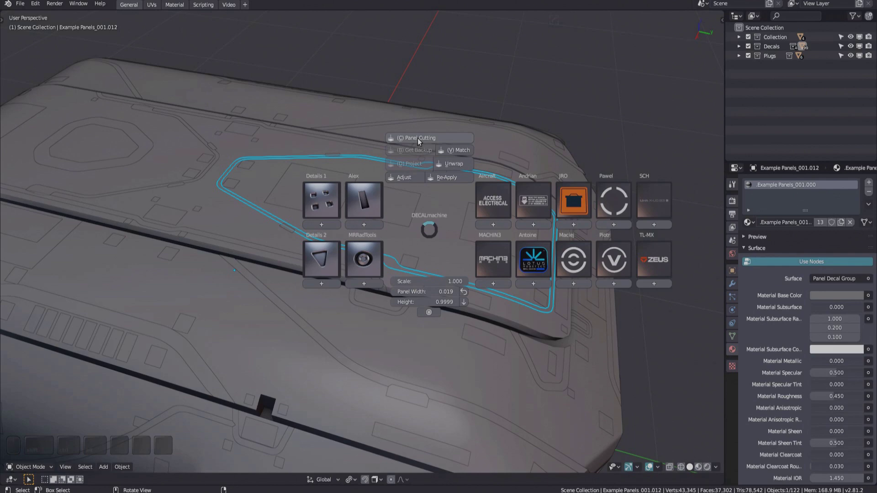
Step: Start a Panel Cutting along the decal with depth 0.039 and the CONSTRUCT method
click(417, 138)
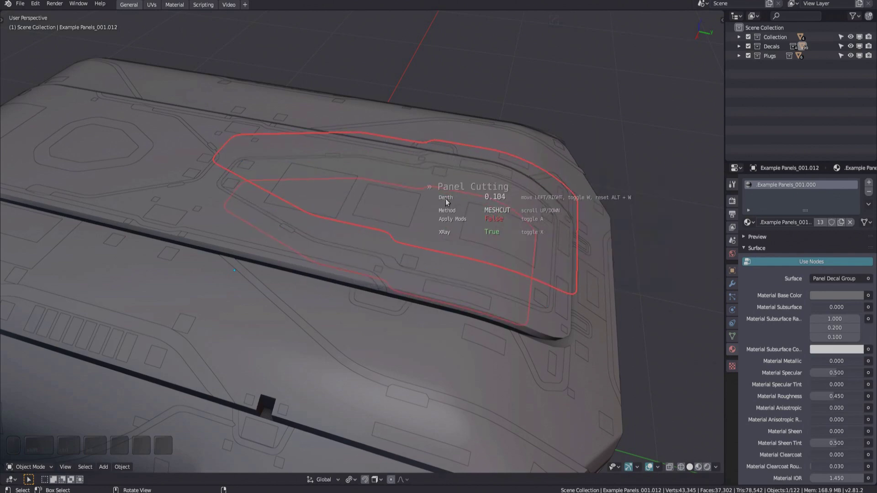
middle_drag(442, 196, 126, 154)
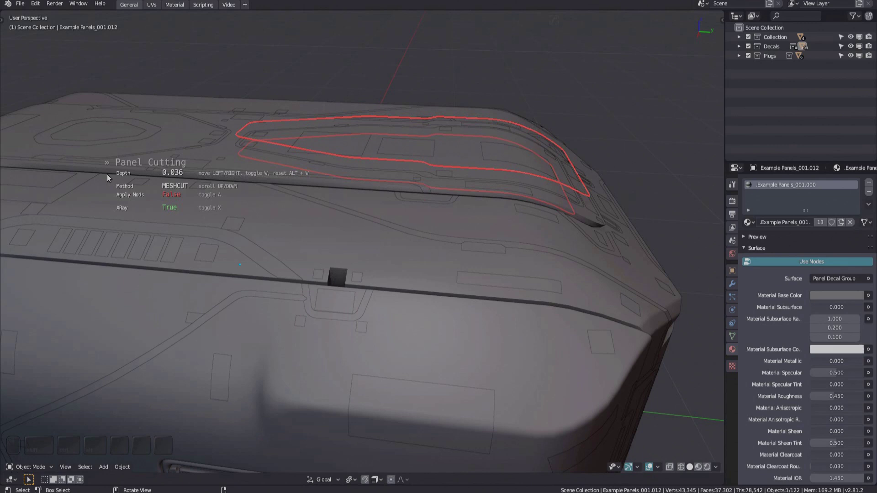
key(w)
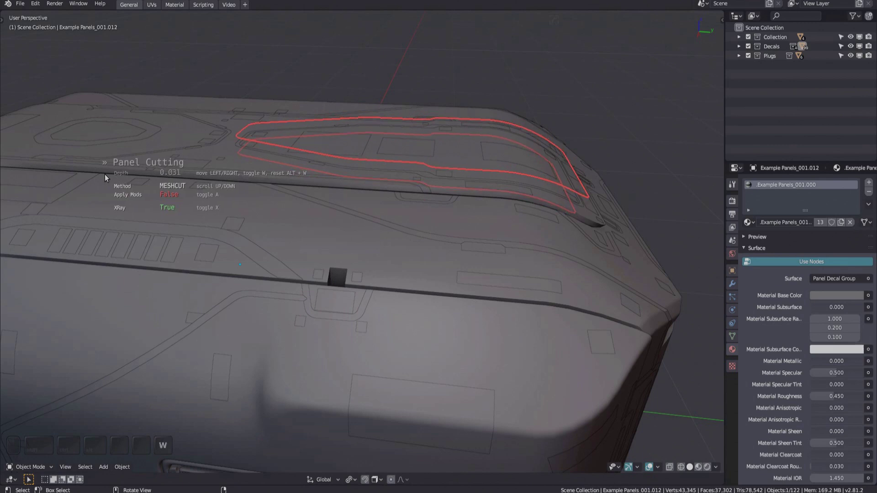
mouse_move(341, 184)
middle_down()
mouse_move(347, 199)
mouse_move(450, 194)
mouse_move(412, 211)
middle_up()
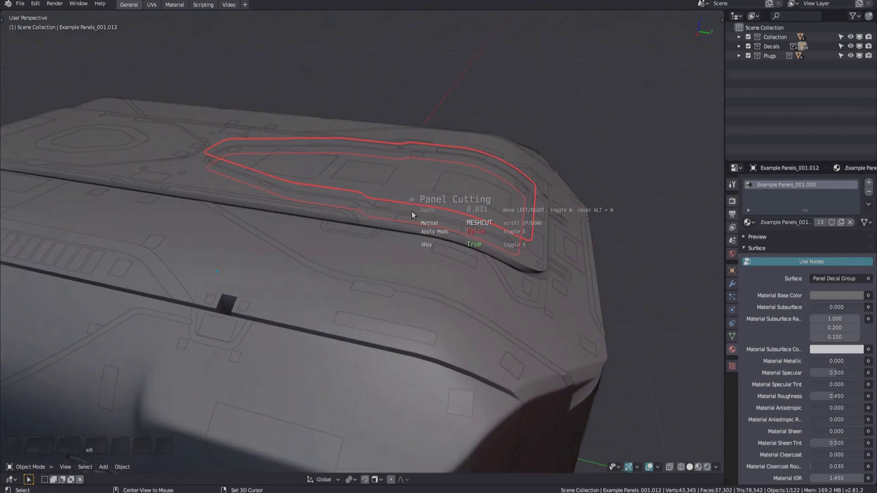
key(alt+w)
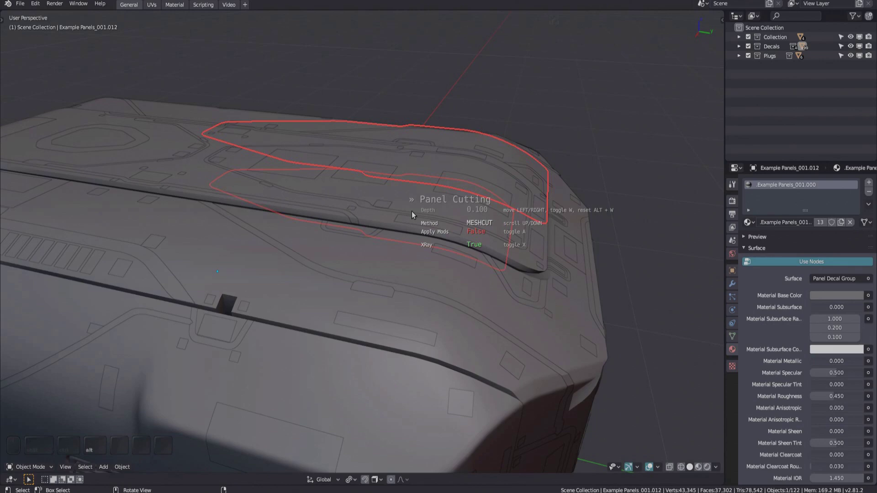
middle_drag(412, 211, 459, 214)
key(w)
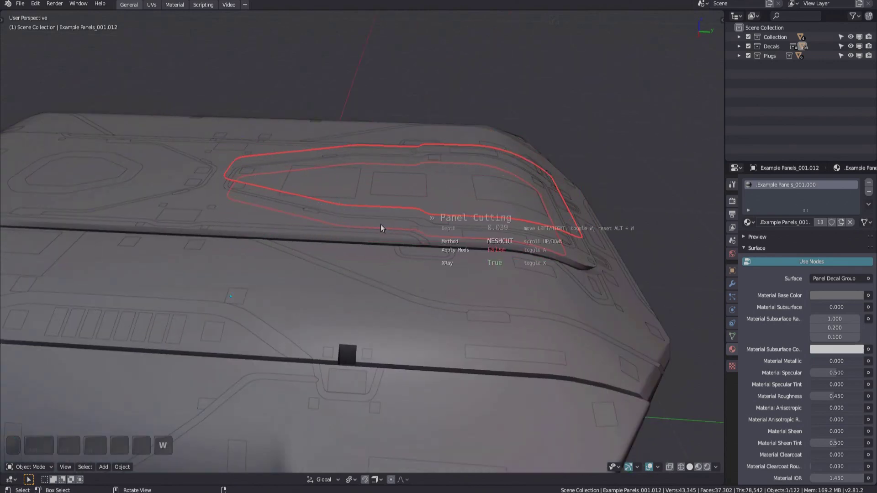
mouse_move(382, 228)
middle_down()
mouse_move(436, 212)
mouse_move(481, 216)
mouse_move(423, 233)
middle_up()
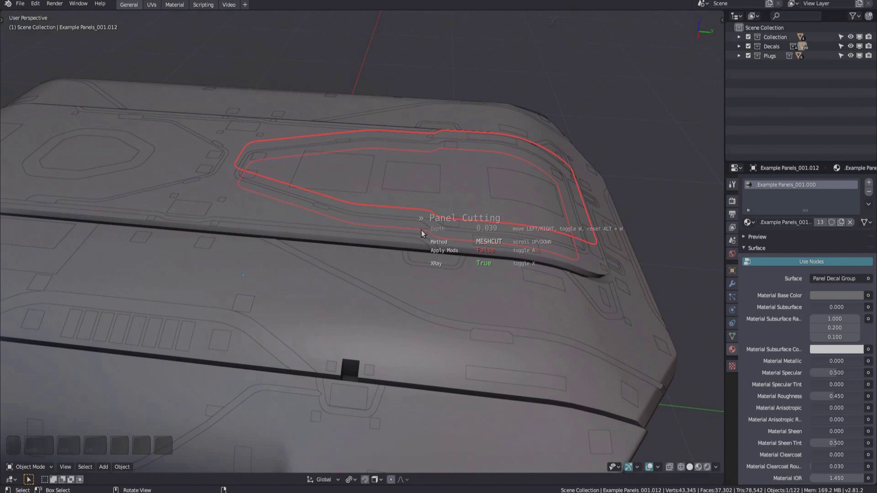
scroll(421, 229, down, 1)
Step: Confirm the panel cut, creating the Cutter_Example Panels_001.012 strip
scroll(421, 230, down, 1)
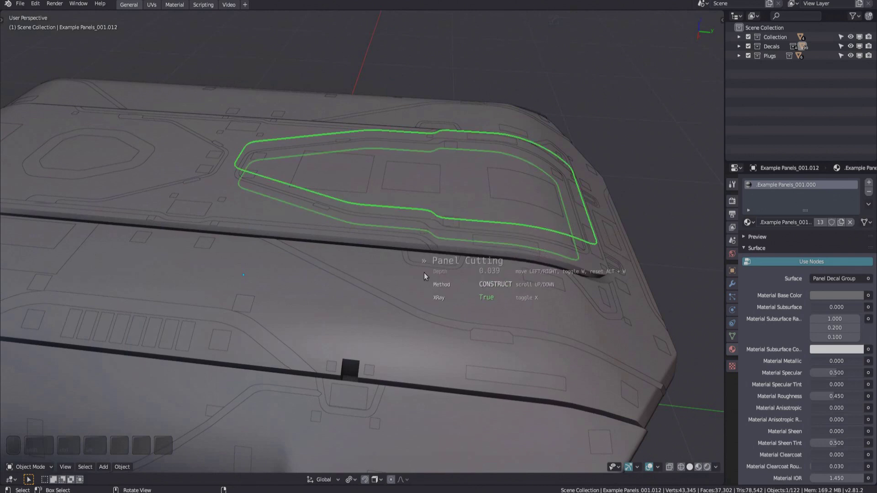
mouse_move(425, 264)
middle_down()
mouse_move(418, 243)
mouse_move(437, 243)
middle_up()
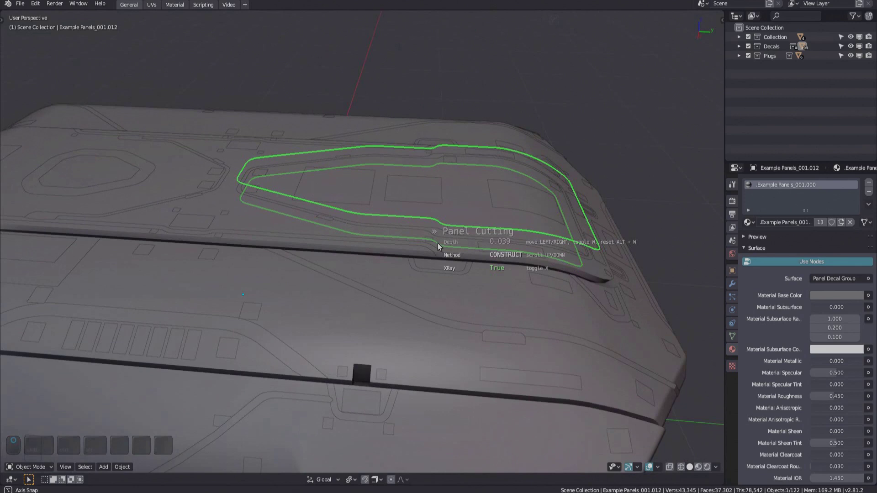
click(438, 243)
Step: Hide overlays and view the cutter strip alone, then restore overlays and the full box
key(z)
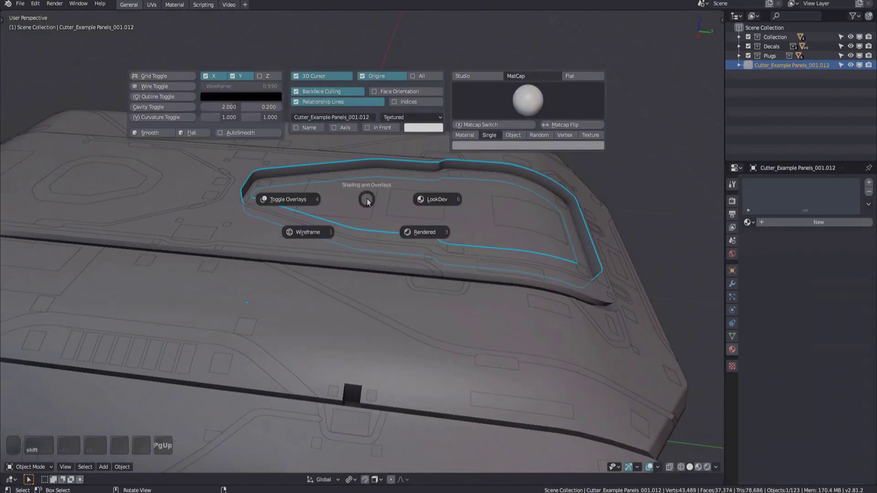
click(327, 210)
key(Page_Up)
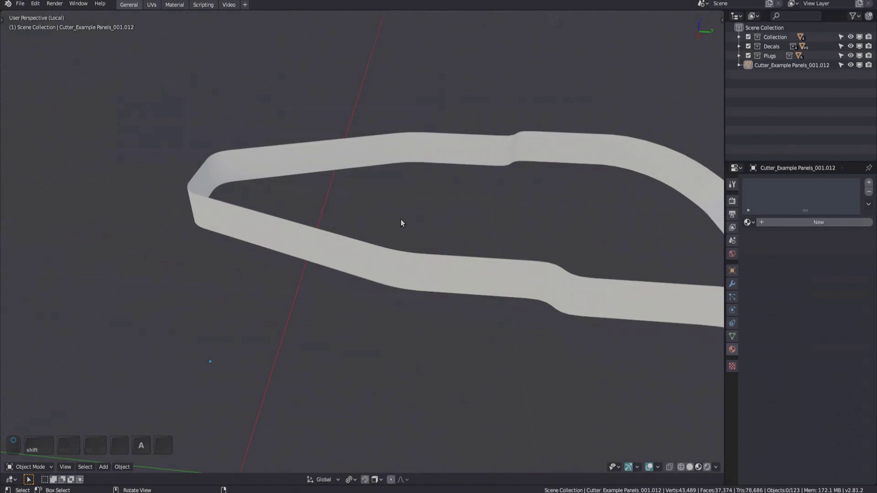
key(z)
click(425, 224)
mouse_move(397, 220)
middle_down()
mouse_move(456, 163)
mouse_move(481, 199)
middle_up()
key(KP_Divide)
Step: Inspect the cutter on the box with wireframe shown, then reselect the cutter strip
scroll(419, 243, up, 5)
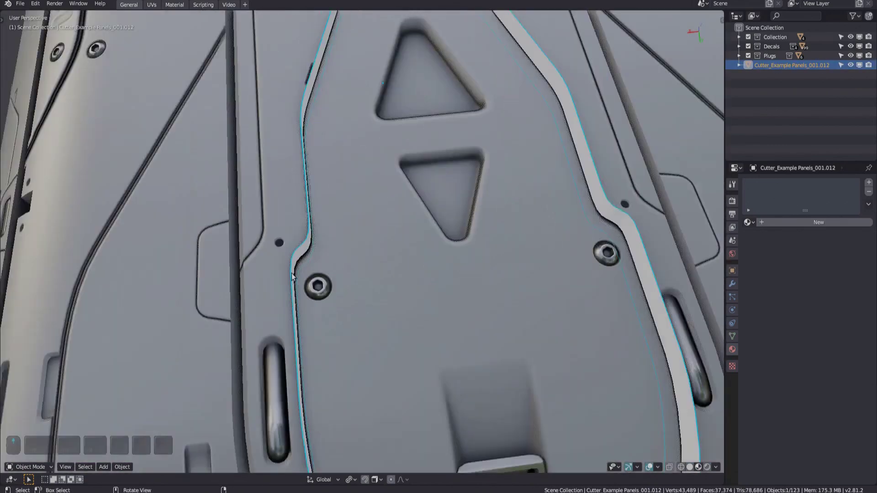
middle_drag(418, 243, 337, 248)
scroll(335, 245, down, 4)
mouse_move(333, 213)
middle_down()
mouse_move(456, 250)
mouse_move(358, 253)
middle_up()
key(a)
key(w)
scroll(377, 253, down, 2)
click(415, 218)
scroll(416, 218, down, 3)
scroll(358, 253, up, 3)
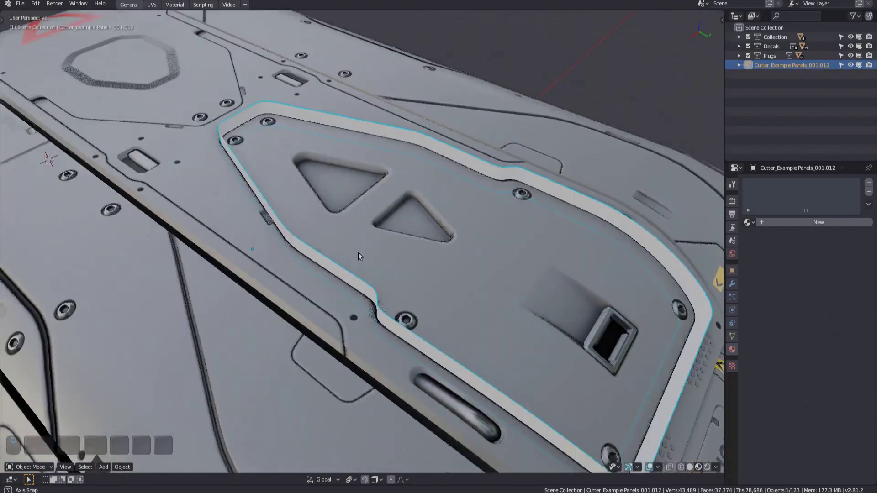
Step: Mesh Cut the box with the cutter through MACHIN3tools
right_click(352, 246)
mouse_move(342, 254)
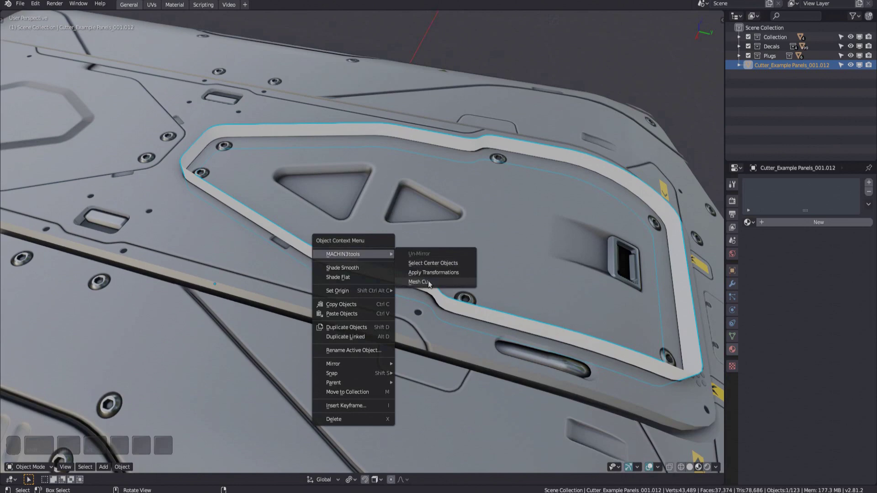
click(429, 281)
mouse_move(414, 265)
middle_down()
mouse_move(437, 231)
mouse_move(404, 236)
mouse_move(421, 243)
mouse_move(431, 201)
mouse_move(402, 207)
mouse_move(429, 198)
mouse_move(421, 242)
mouse_move(388, 235)
mouse_move(372, 251)
mouse_move(390, 210)
mouse_move(385, 236)
middle_up()
Step: Run and confirm another panel cut along the outline, then enter Edit Mode on Cube.002
key(x)
key(w)
click(440, 175)
scroll(473, 204, up, 3)
key(Tab)
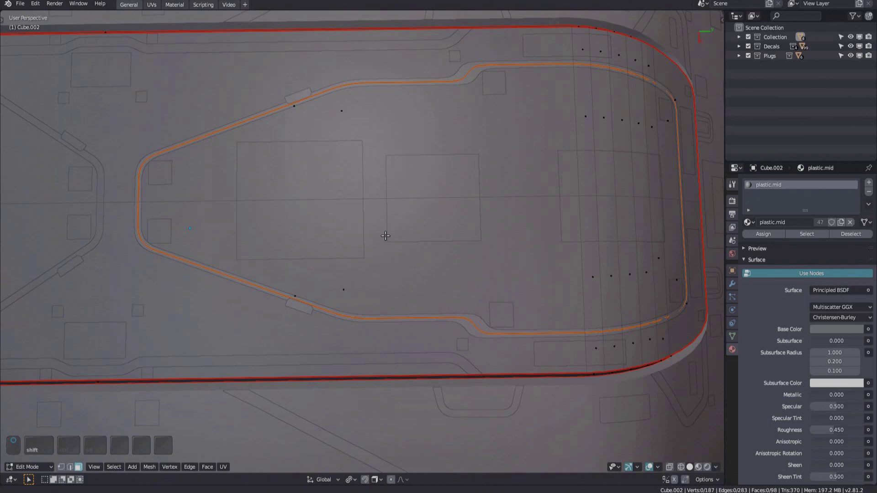
Step: Select the inset panel's linked faces and assign them the metal.mid material
key(ctrl+l)
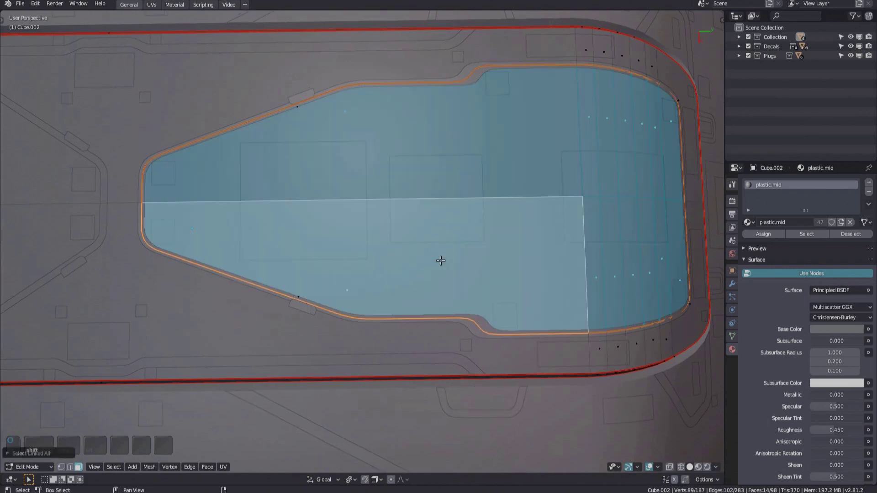
mouse_move(440, 259)
middle_down()
mouse_move(434, 229)
mouse_move(374, 211)
middle_up()
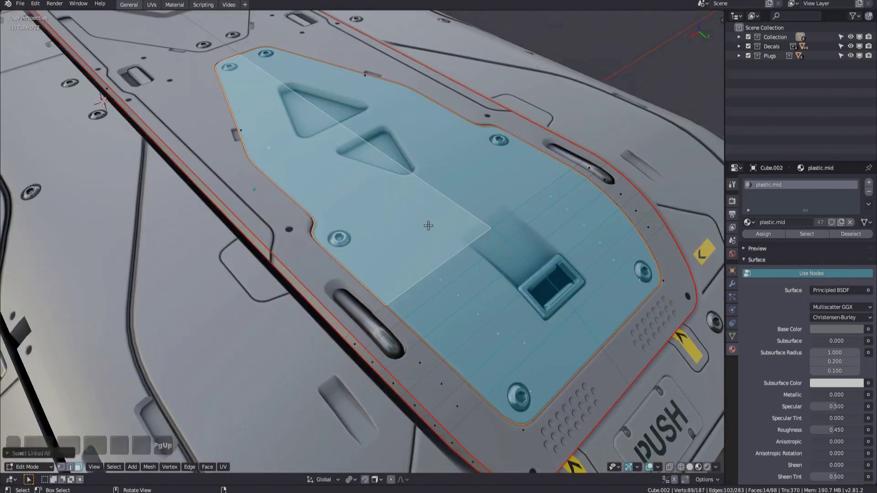
key(z)
click(459, 149)
click(419, 200)
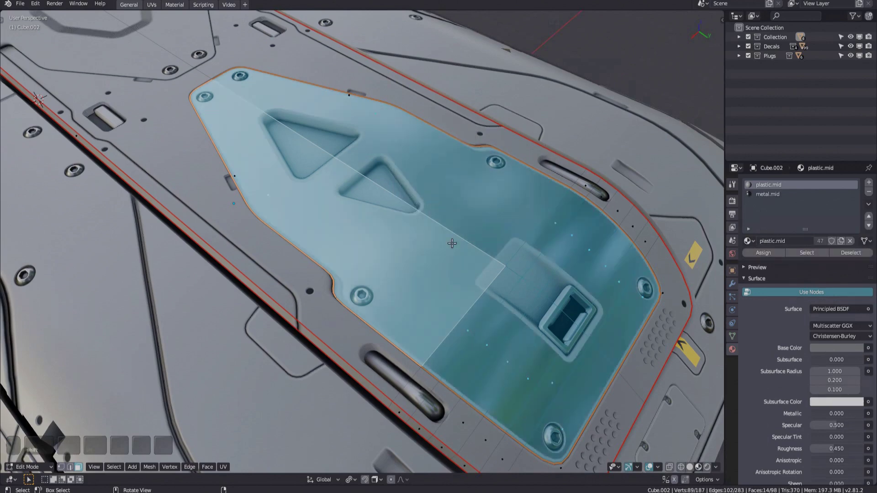
key(Tab)
middle_drag(419, 200, 417, 274)
Step: Select the triangle, screw and other panel decals and Match them to the metal panel
click(361, 165)
shift+click(247, 155)
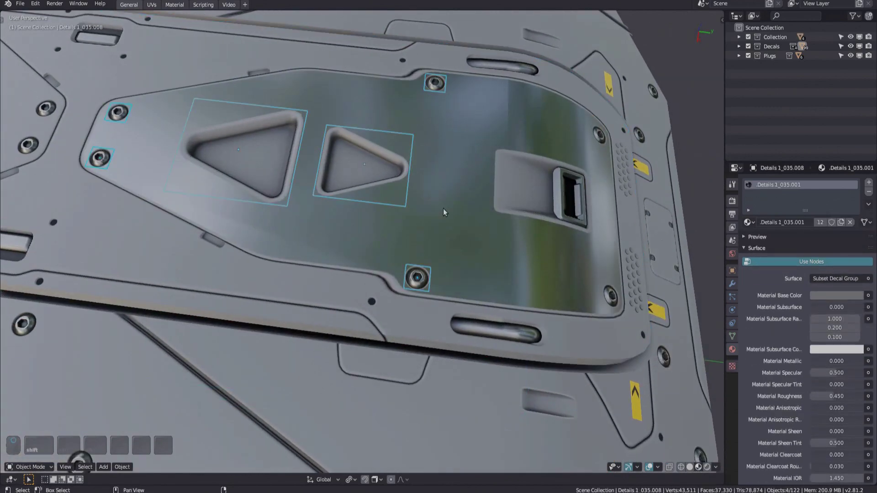
shift+middle_drag(443, 210, 406, 160)
shift+click(457, 205)
shift+click(502, 320)
key(d)
click(457, 256)
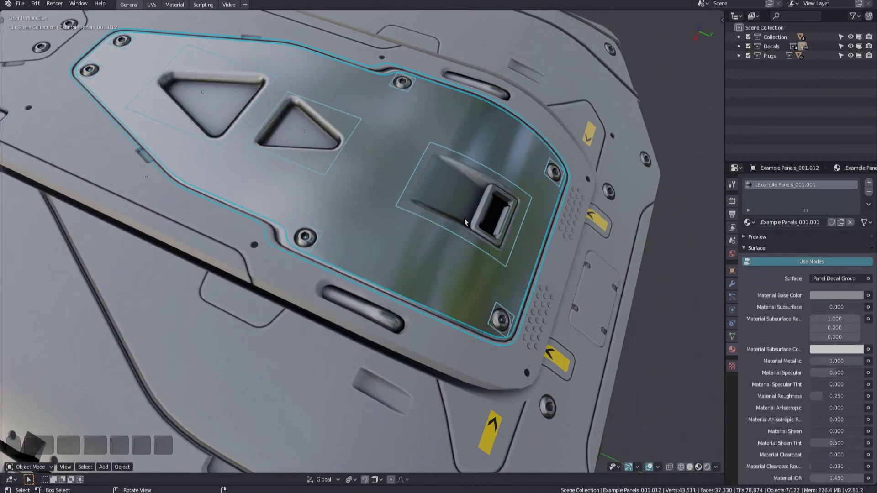
mouse_move(439, 238)
middle_down()
mouse_move(355, 187)
mouse_move(480, 306)
mouse_move(387, 242)
mouse_move(366, 215)
mouse_move(405, 234)
mouse_move(357, 235)
mouse_move(364, 280)
mouse_move(381, 237)
mouse_move(372, 245)
middle_up()
Step: Start a MESHCUT panel cut on decal Example Panels_001.004, resetting Extend to about 0.023
click(363, 280)
key(d)
click(385, 149)
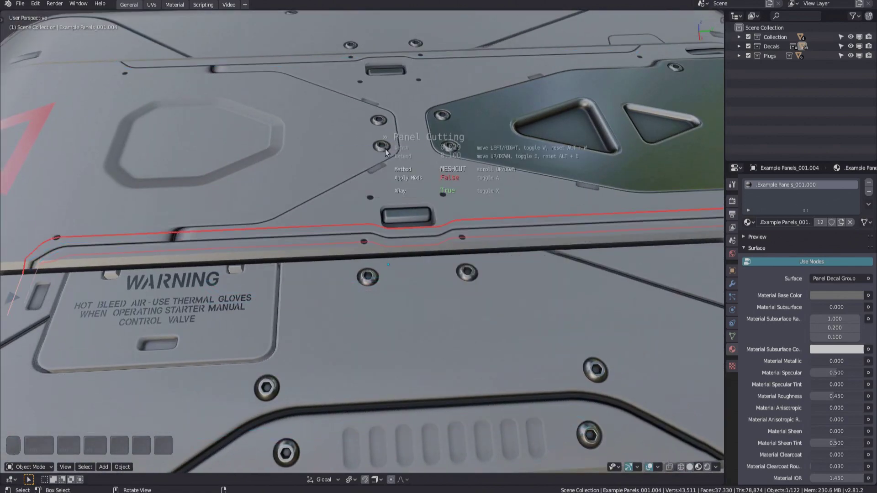
mouse_move(385, 148)
middle_down()
mouse_move(418, 178)
mouse_move(398, 146)
mouse_move(379, 147)
mouse_move(402, 141)
mouse_move(428, 227)
middle_up()
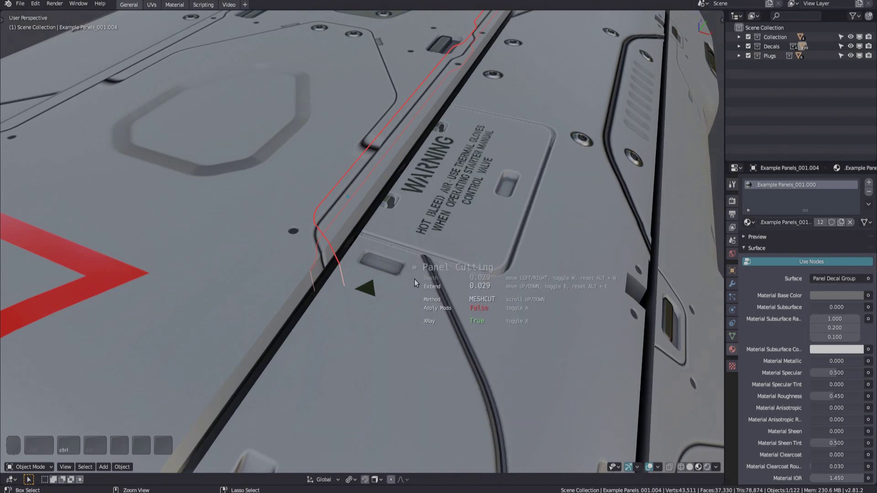
key(alt+e)
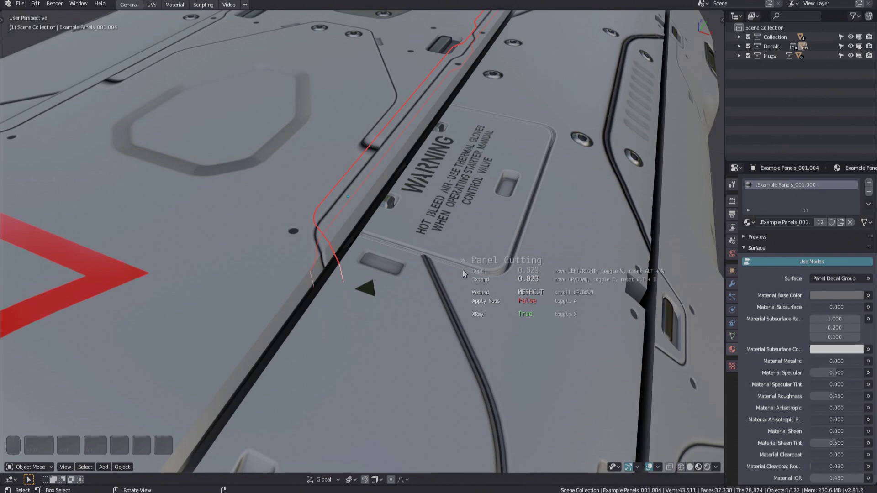
Step: Confirm the panel cut, isolate the cut object, and enter face Edit Mode
click(462, 270)
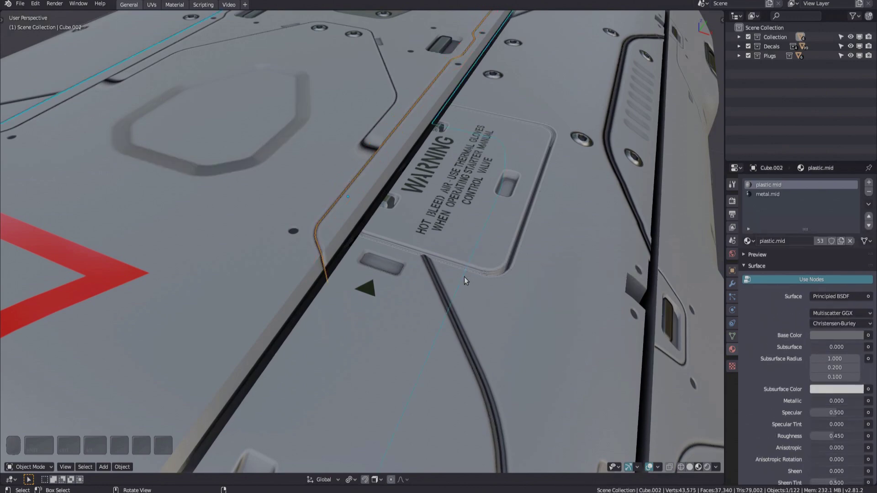
key(ctrl+f)
key(Tab)
click(391, 236)
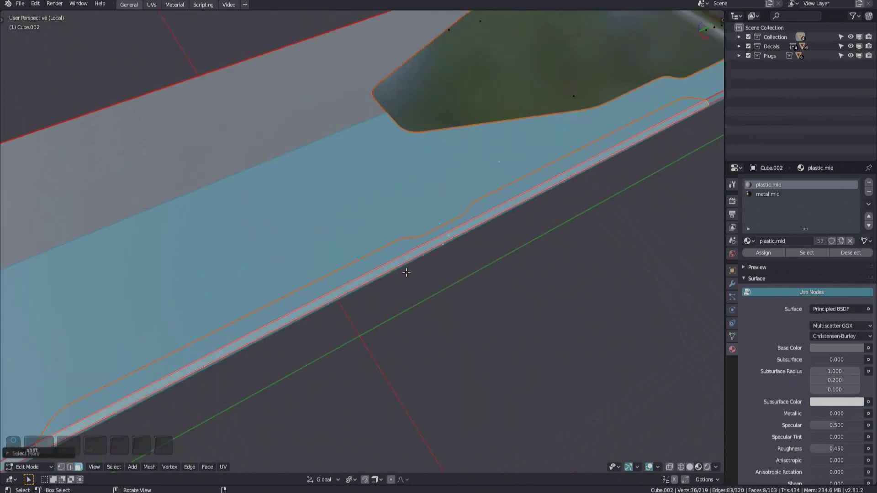
mouse_move(269, 231)
shift+middle_down()
mouse_move(407, 222)
mouse_move(369, 218)
mouse_move(476, 248)
shift+middle_up()
Step: Mark the strip's edge from the Edge menu and select the strip's linked faces
key(2)
key(ctrl+e)
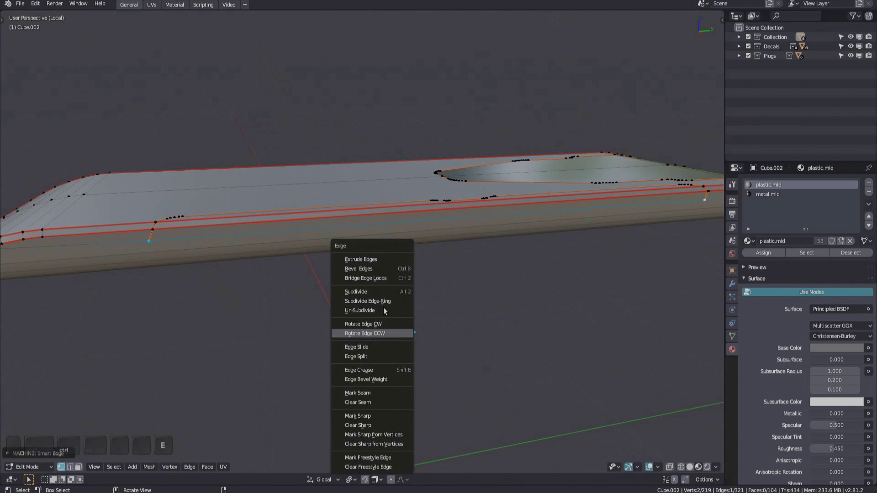
click(360, 392)
key(3)
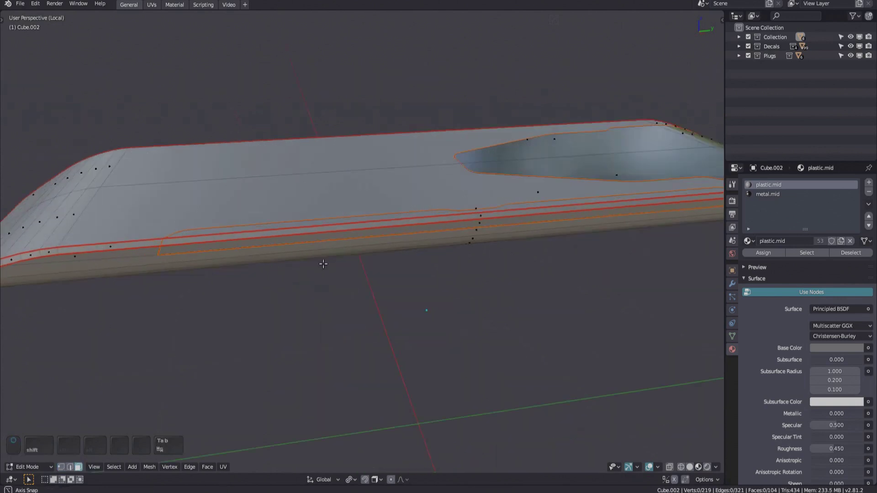
key(ctrl+l)
middle_drag(362, 395, 395, 318)
scroll(395, 318, down, 4)
Step: Assign clear.dark to the strip faces, then deselect and inspect the dark channel
key(z)
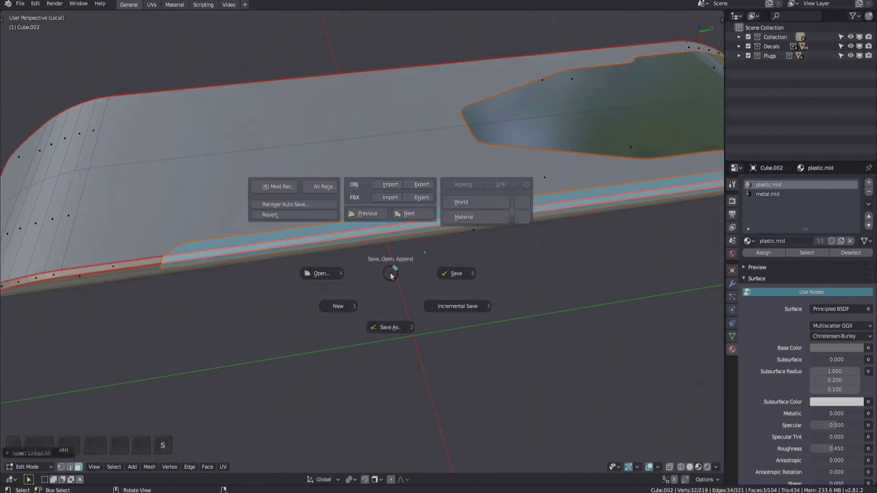
click(453, 201)
key(alt+a)
mouse_move(472, 210)
middle_down()
mouse_move(395, 239)
mouse_move(367, 239)
middle_up()
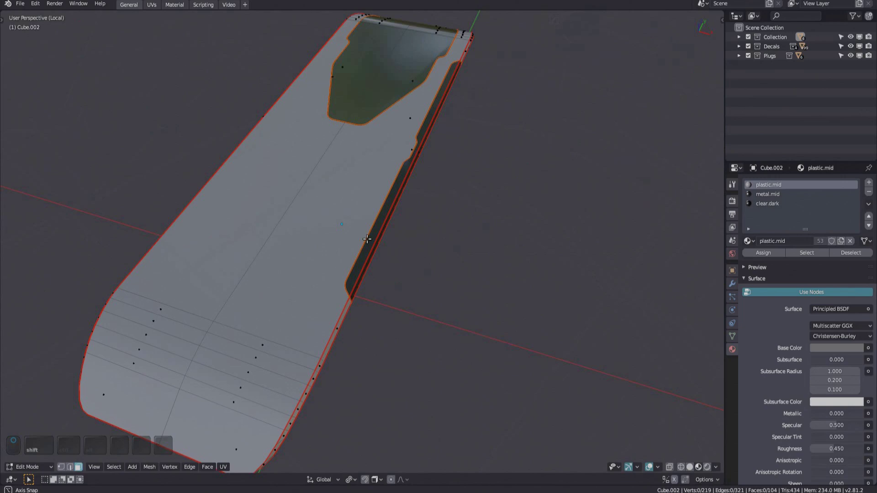
middle_drag(367, 239, 320, 256)
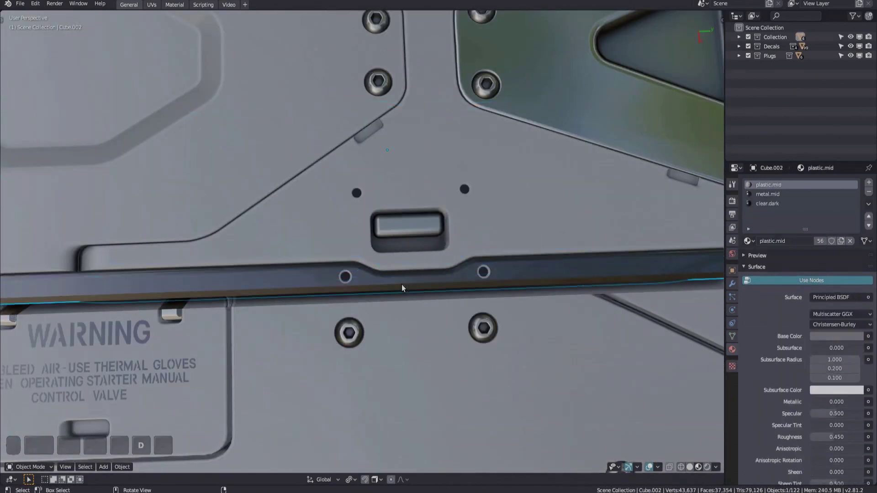
Step: Select the large panel decal Example Panels_001.001 and show its modifier stack
scroll(402, 285, down, 3)
scroll(459, 271, down, 3)
scroll(387, 283, down, 3)
mouse_move(477, 303)
shift+middle_down()
mouse_move(478, 268)
mouse_move(442, 285)
mouse_move(361, 281)
mouse_move(472, 299)
mouse_move(464, 302)
mouse_move(435, 261)
mouse_move(472, 282)
mouse_move(462, 289)
shift+middle_up()
click(376, 288)
click(732, 283)
Step: Run Panel Cutting along that decal, retrying once, and confirm the cut
key(d)
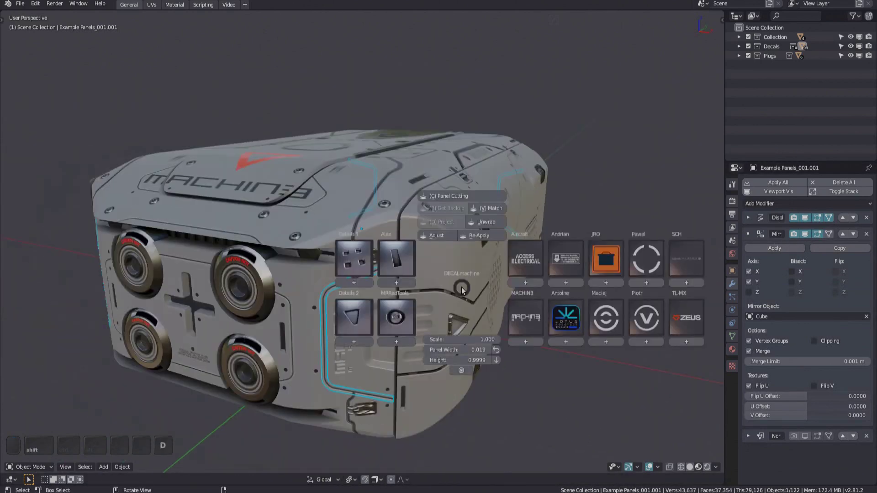
key(c)
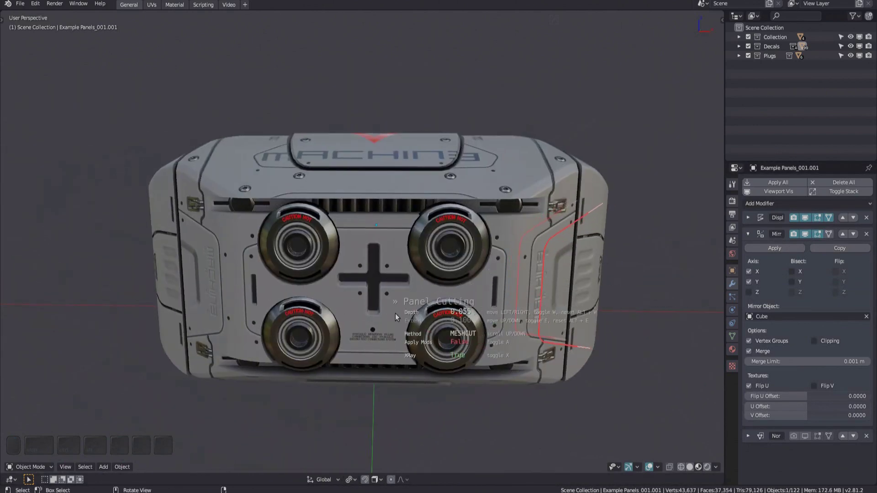
mouse_move(396, 317)
middle_down()
mouse_move(437, 416)
mouse_move(475, 372)
mouse_move(349, 301)
mouse_move(456, 287)
middle_up()
key(Escape)
key(d)
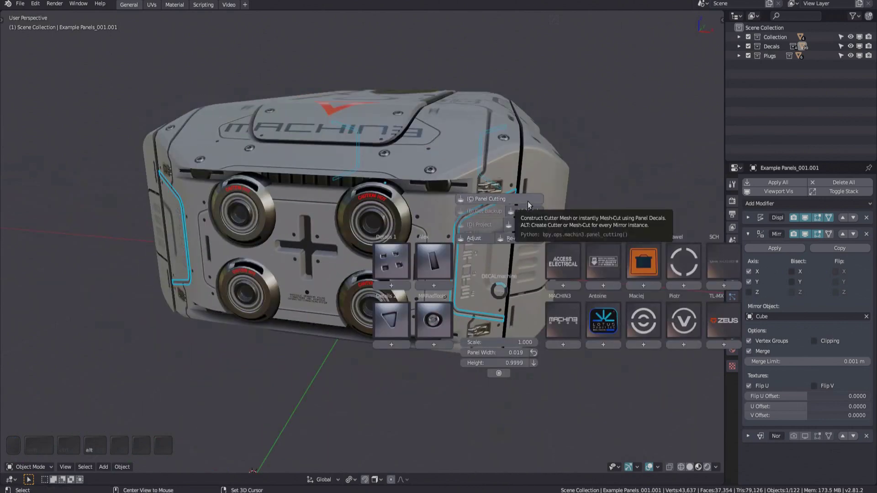
click(528, 202)
middle_drag(527, 204, 531, 251)
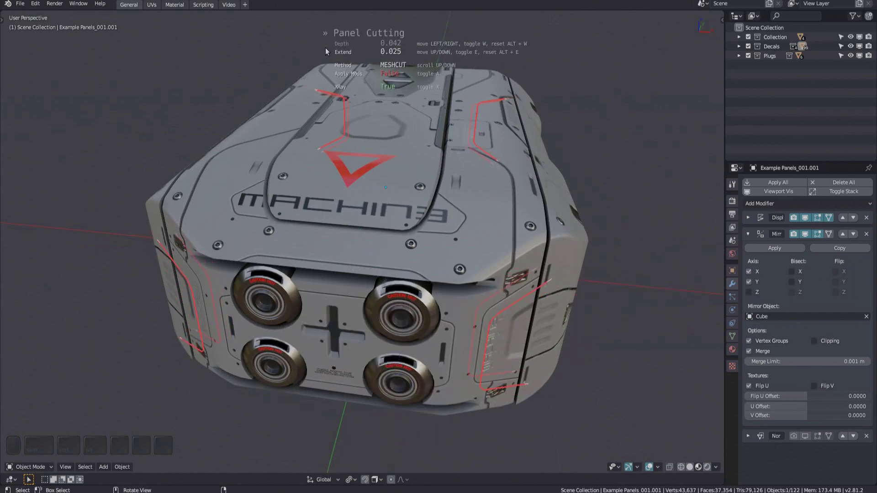
middle_drag(379, 172, 228, 160)
click(405, 171)
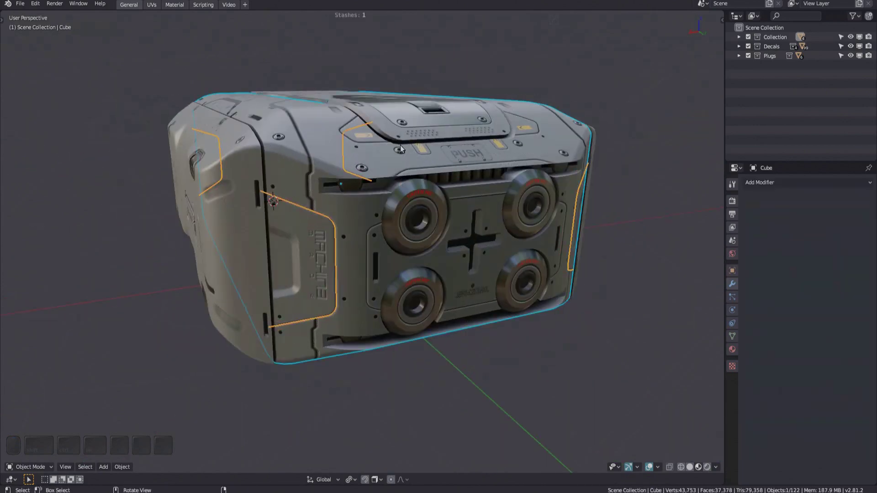
Step: In local view Edit Mode, symmetrize the cut box mesh and select linked faces
key(KP_Divide)
key(Tab)
mouse_move(349, 241)
middle_down()
mouse_move(508, 194)
mouse_move(437, 207)
mouse_move(425, 192)
mouse_move(438, 163)
middle_up()
key(alt+x)
key(3)
key(ctrl+l)
Step: Leave Edit Mode and local view to see the full textured model
key(ctrl+s)
key(Escape)
key(Tab)
key(KP_Divide)
mouse_move(388, 174)
middle_down()
mouse_move(421, 215)
mouse_move(399, 215)
middle_up()
Step: Cut the box along the side panel decal Example Panels_006 and confirm it
click(297, 221)
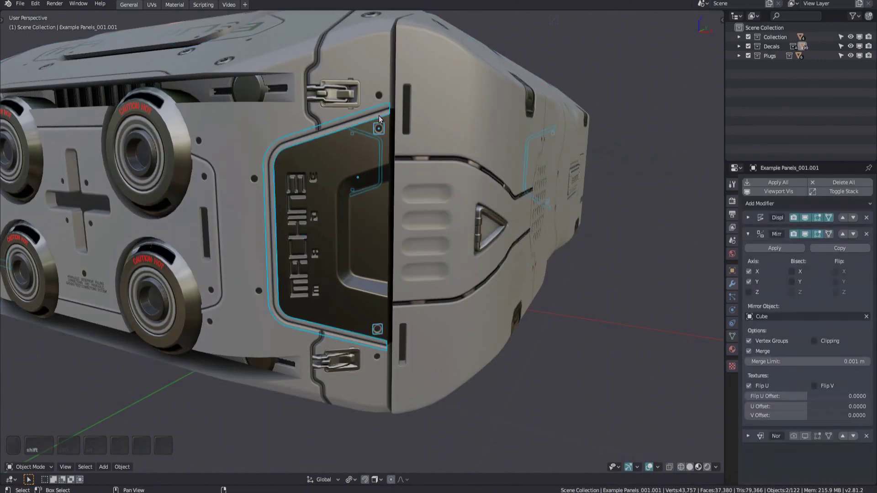
mouse_move(380, 153)
middle_down()
mouse_move(352, 167)
mouse_move(365, 229)
mouse_move(398, 209)
middle_up()
key(d)
click(573, 143)
mouse_move(456, 137)
middle_down()
mouse_move(492, 77)
mouse_move(498, 174)
mouse_move(491, 158)
middle_up()
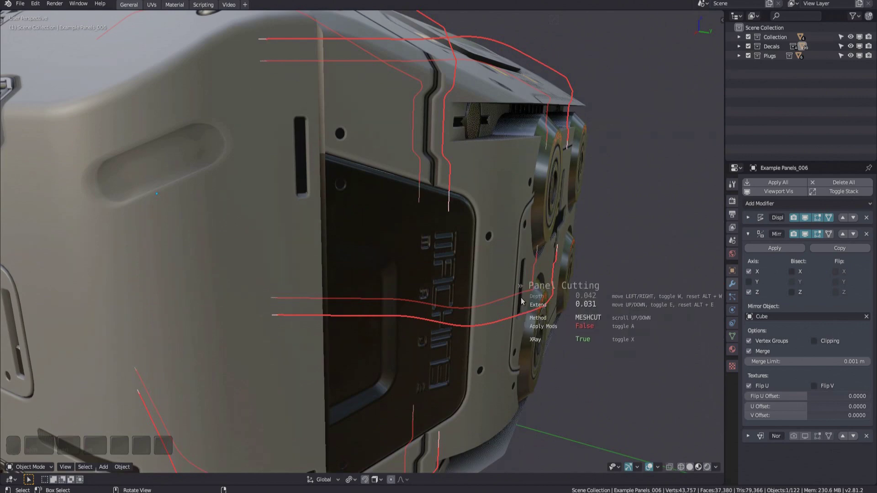
click(522, 312)
Step: Select the seam-bounded faces with L and circle-select the faces below the slot
scroll(426, 265, down, 5)
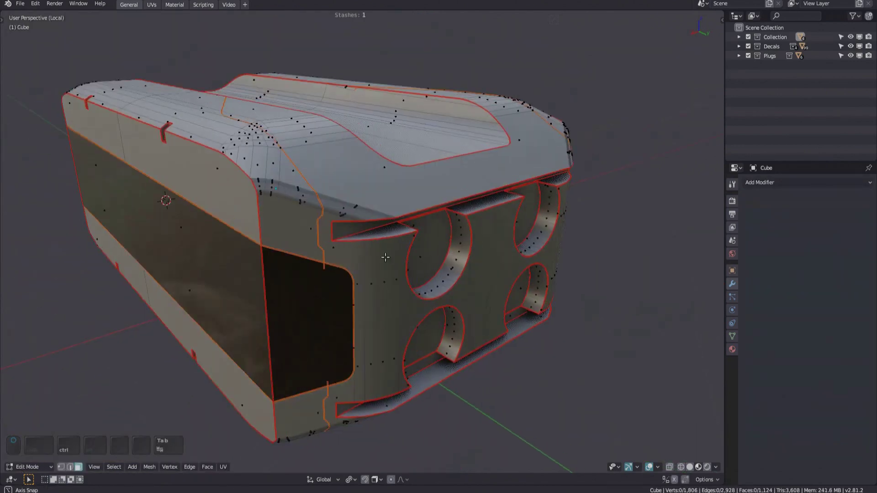
middle_drag(385, 257, 237, 190)
key(l)
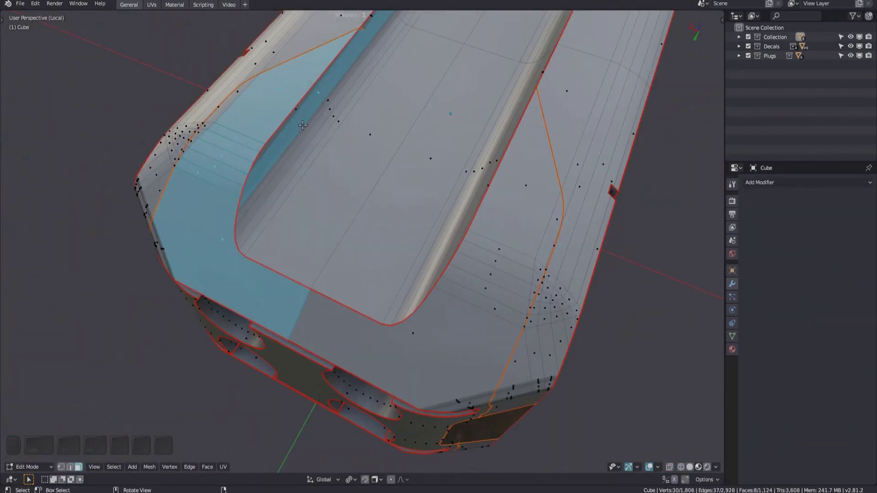
middle_drag(302, 125, 259, 223)
key(l)
scroll(259, 223, up, 4)
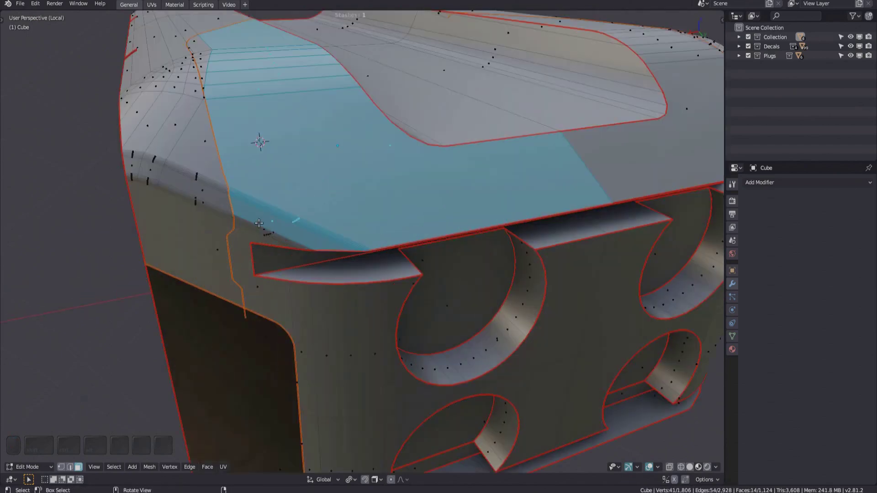
key(c)
mouse_move(259, 223)
mouse_down()
mouse_move(301, 297)
mouse_move(360, 347)
mouse_move(389, 308)
mouse_up()
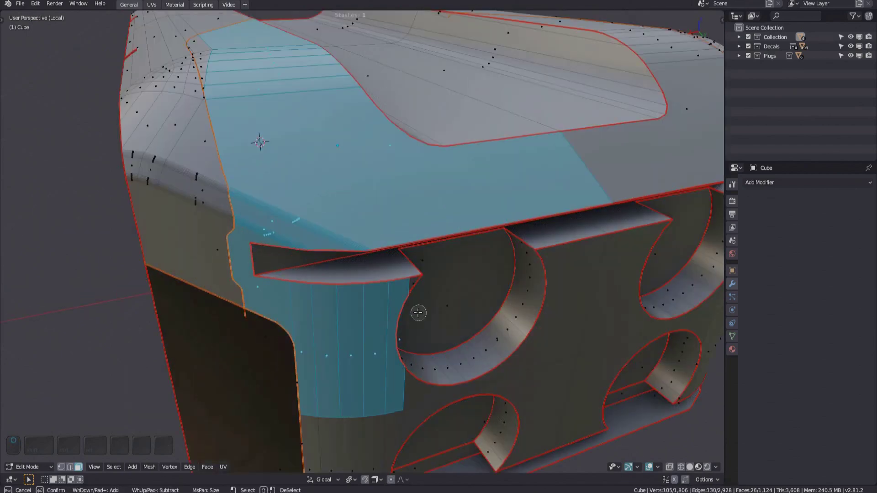
key(Escape)
Step: Dissolve the leftover cut edges on the inset panel, symmetrize, and return to Object Mode
middle_drag(418, 312, 346, 229)
key(alt+a)
key(Tab)
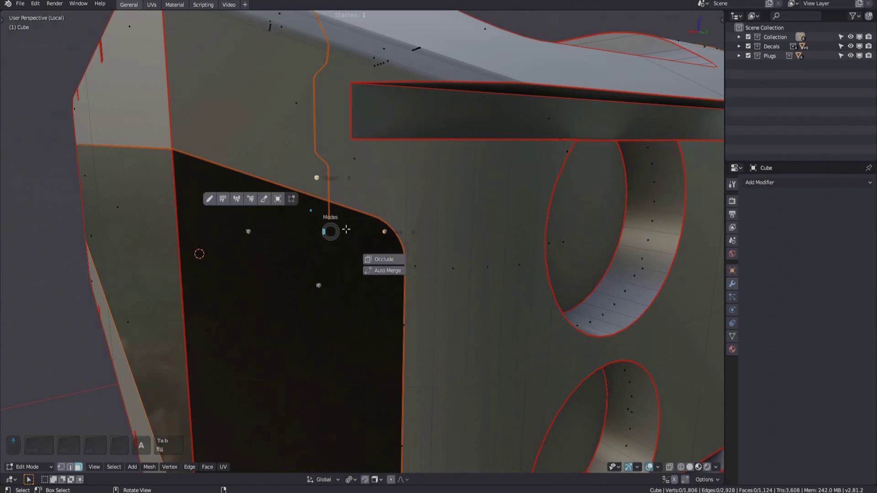
click(346, 229)
key(ctrl+x)
scroll(336, 256, down, 5)
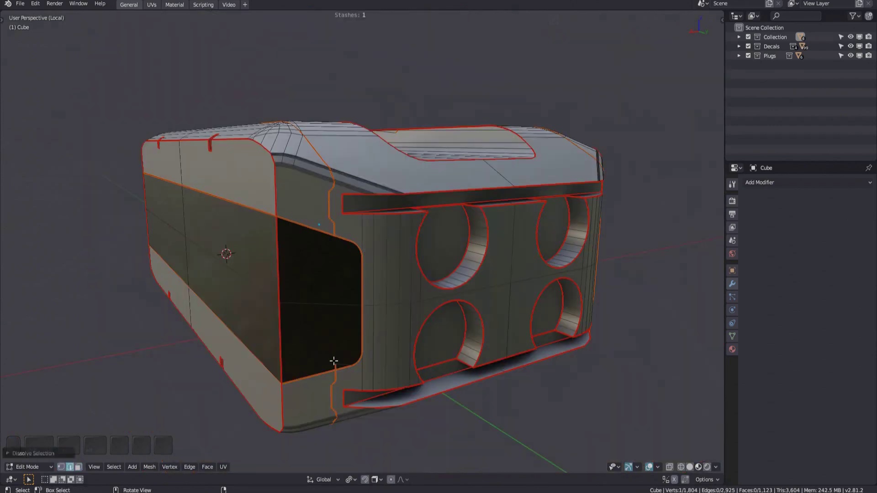
mouse_move(334, 361)
middle_down()
mouse_move(378, 317)
mouse_move(433, 302)
mouse_move(409, 282)
middle_up()
key(alt+x)
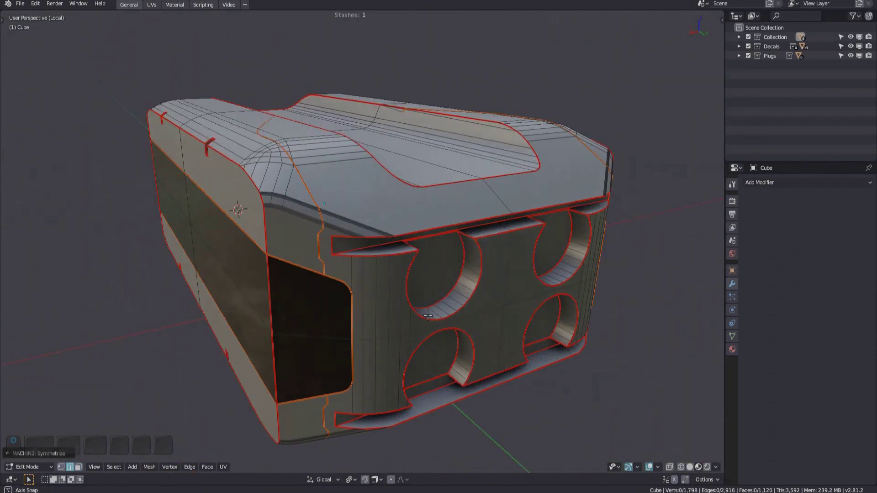
key(Tab)
Step: Leave the box's isolated view and load the bevelled test cube file
key(f)
key(ctrl+s)
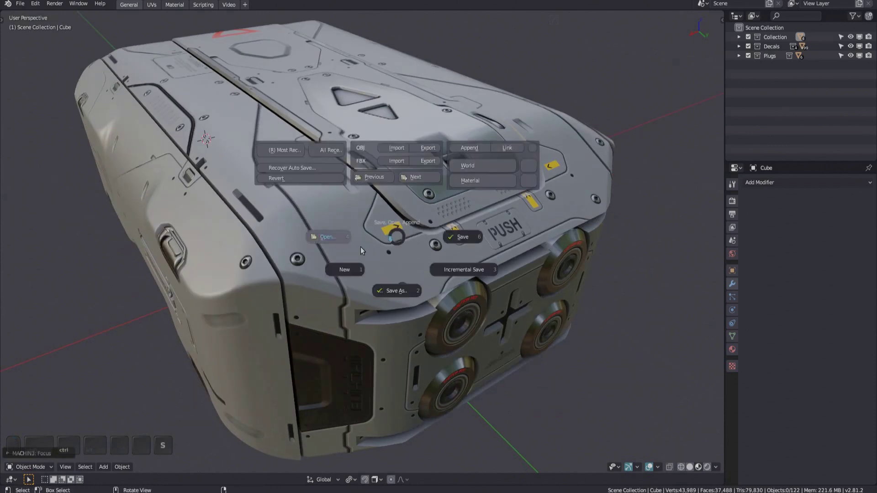
click(360, 246)
mouse_move(345, 266)
middle_down()
mouse_move(418, 256)
mouse_move(377, 239)
mouse_move(356, 242)
middle_up()
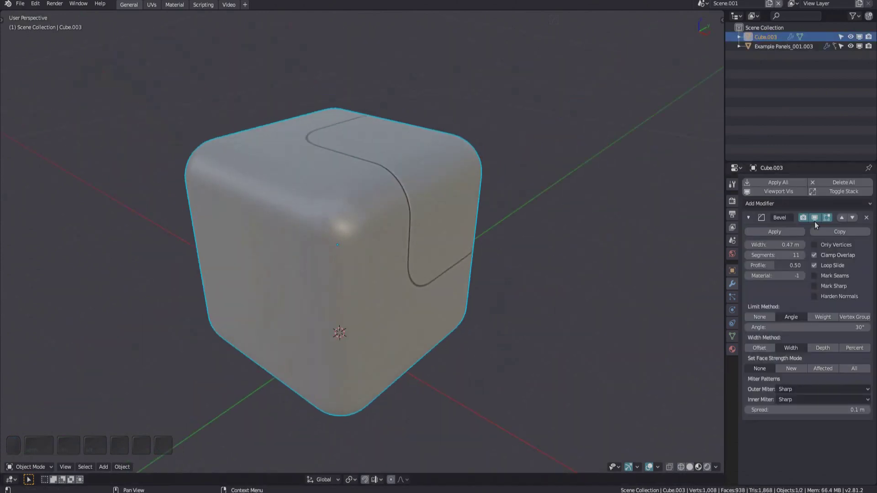
click(803, 219)
click(803, 219)
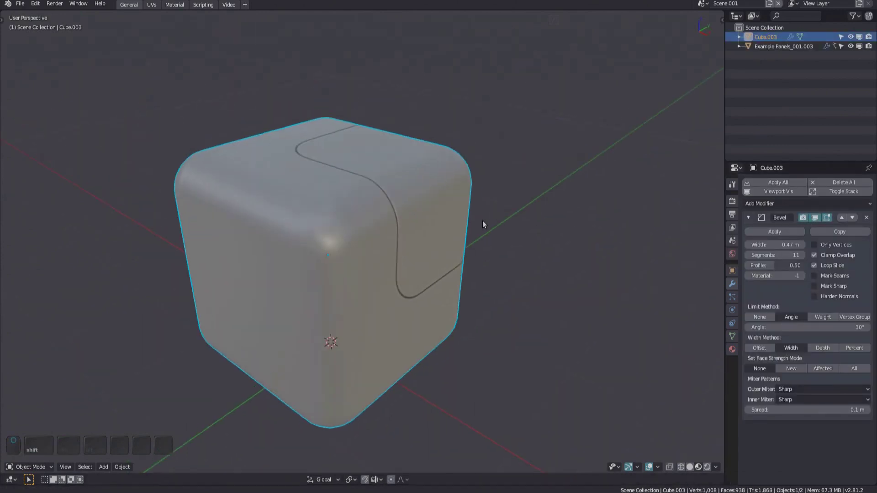
Step: Panel-cut the bevelled cube along the curved decal with DECALmachine
key(Tab)
key(alt+a)
middle_drag(483, 225, 390, 243)
key(Tab)
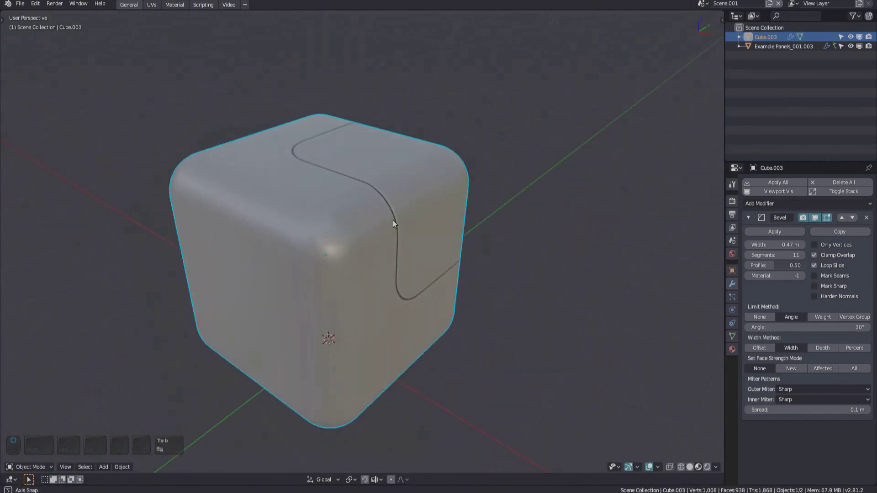
click(395, 225)
key(d)
key(c)
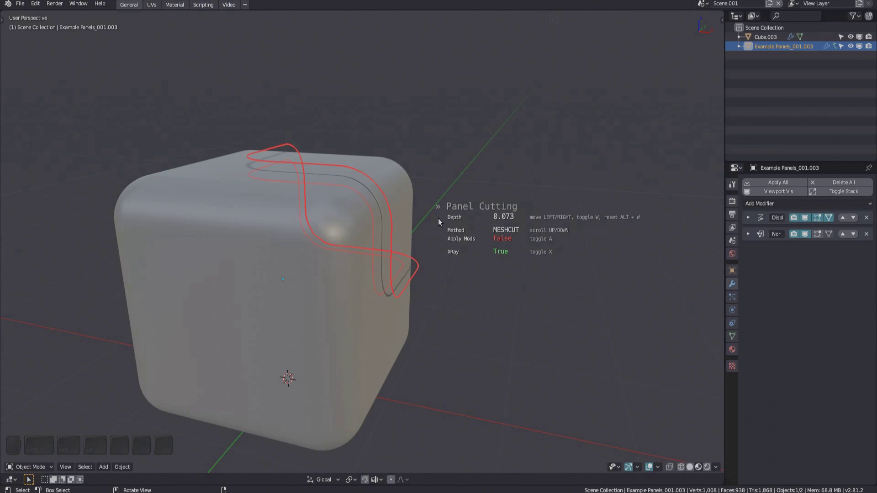
click(437, 218)
Step: Use Undo History to restore the state right after the panel cut
key(Tab)
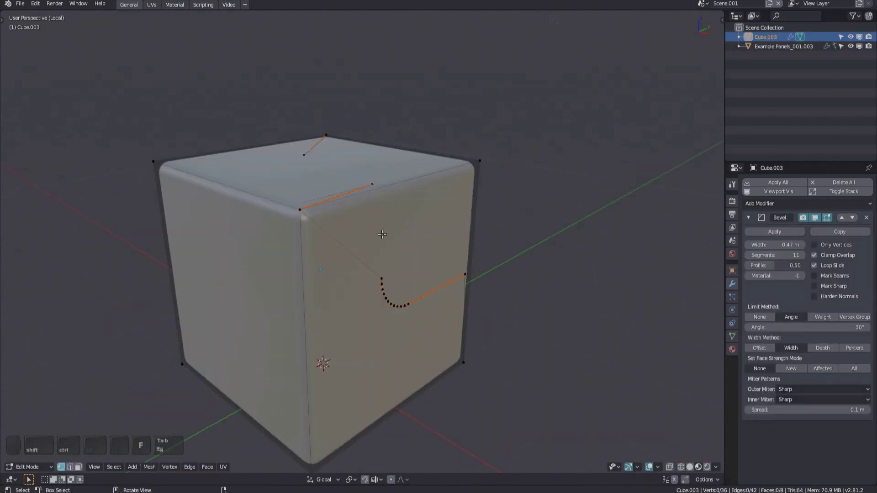
key(ctrl+z)
key(ctrl+alt+z)
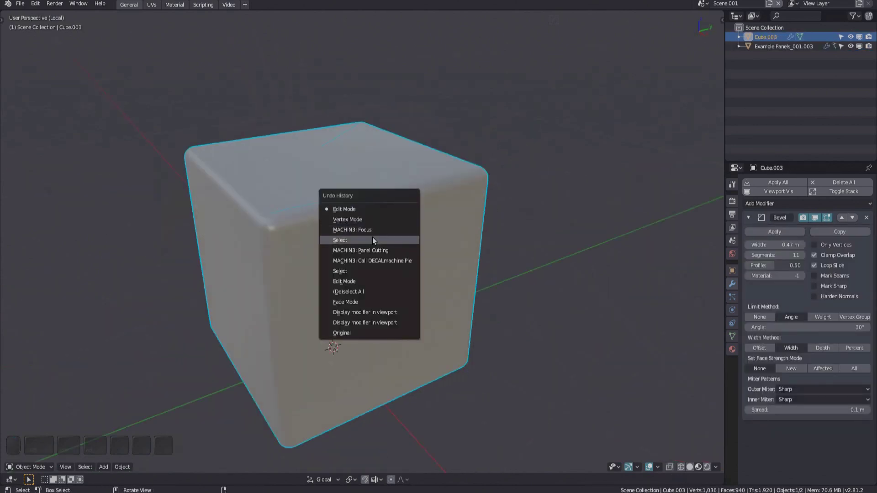
click(373, 240)
key(ctrl+alt+z)
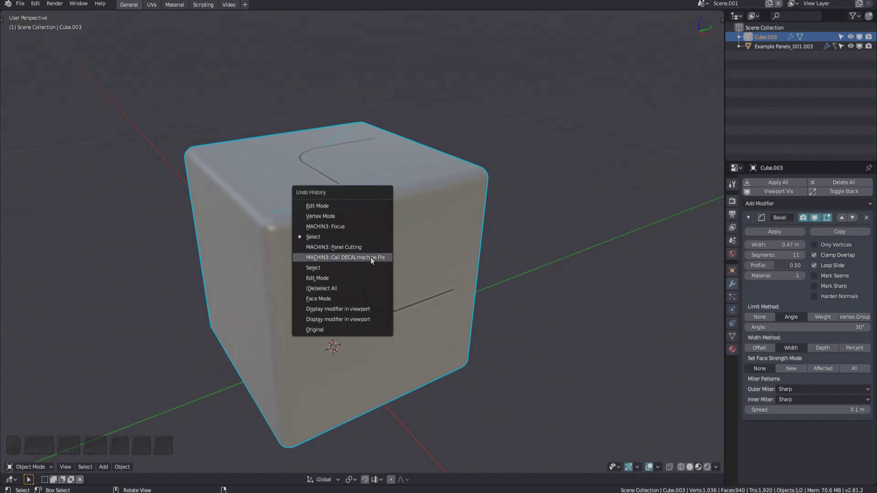
click(369, 254)
Step: Panel-cut the cube along the wavy decal again with a greater Depth
middle_drag(369, 254, 454, 251)
key(Tab)
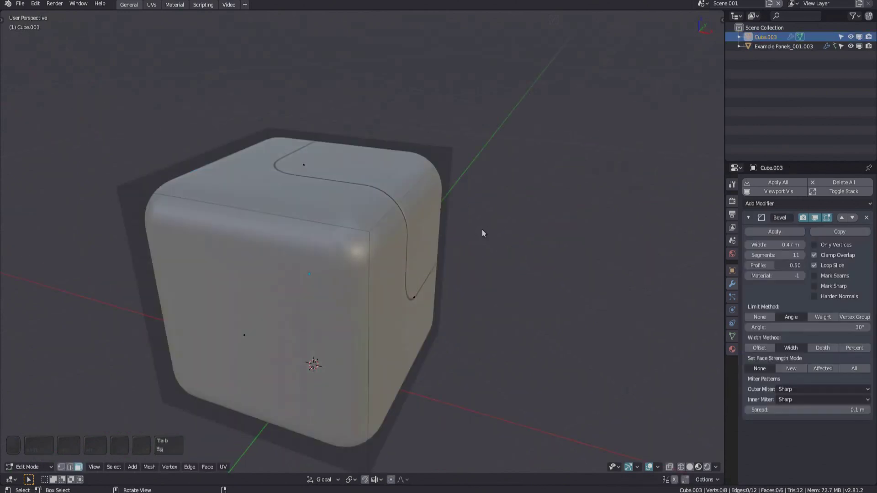
key(Tab)
click(399, 212)
key(d)
key(c)
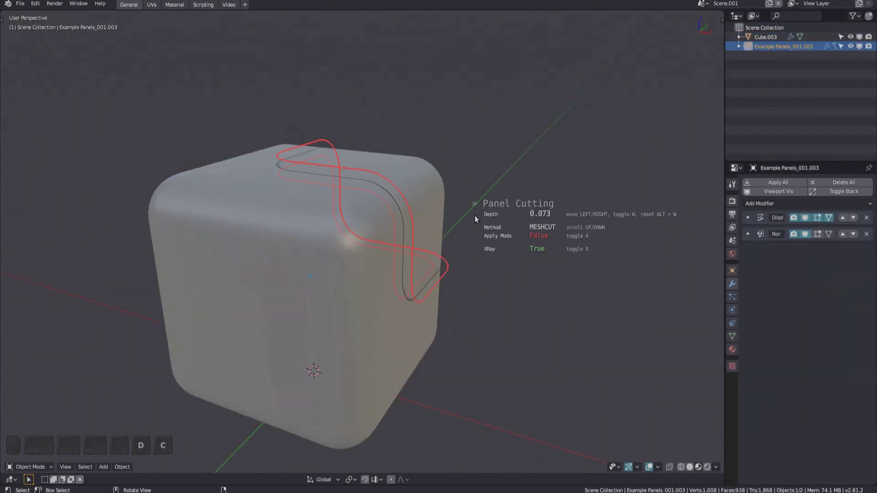
mouse_move(629, 203)
middle_down()
mouse_move(271, 192)
mouse_move(285, 187)
middle_up()
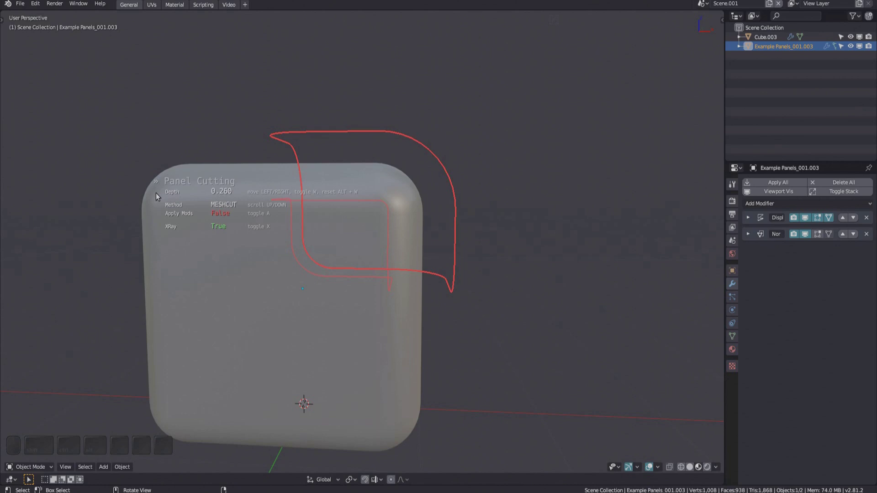
click(155, 193)
Step: Inspect the deeper cut edges in Edit Mode, then bring up Undo History
mouse_move(156, 193)
middle_down()
mouse_move(371, 213)
mouse_move(383, 243)
middle_up()
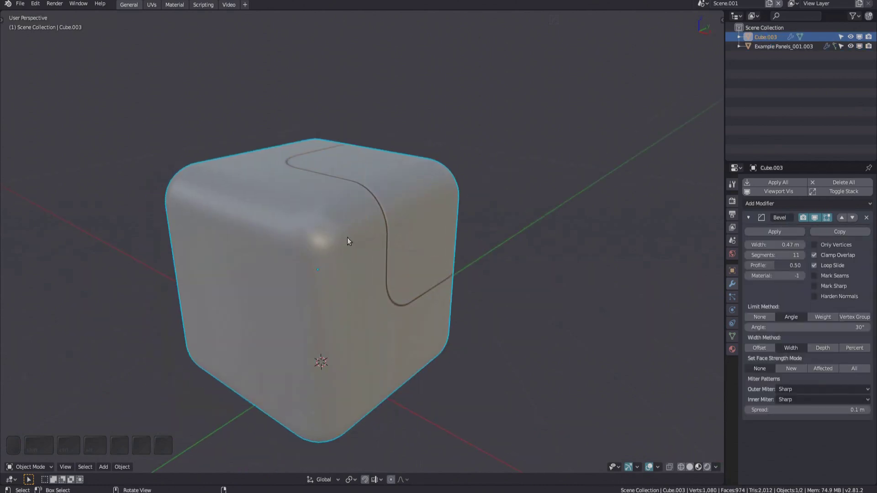
key(Tab)
scroll(347, 241, up, 3)
key(g)
key(Escape)
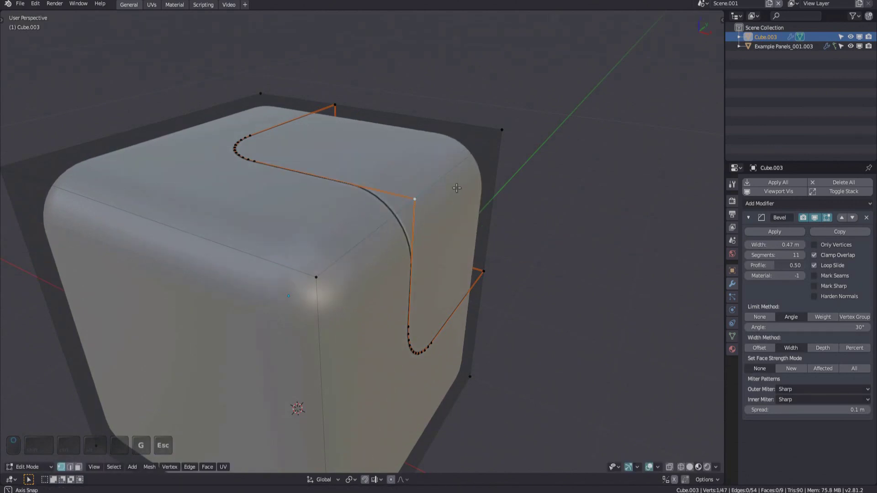
key(Tab)
scroll(374, 185, down, 4)
mouse_move(374, 184)
middle_down()
mouse_move(355, 200)
mouse_move(399, 229)
middle_up()
key(ctrl+alt+z)
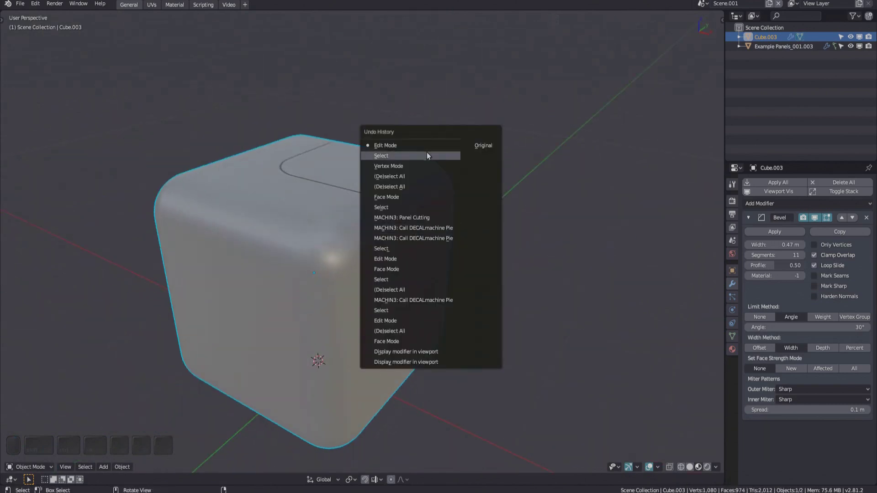
Step: Revert before the cut and recut the cube with Apply Mods set True
click(425, 227)
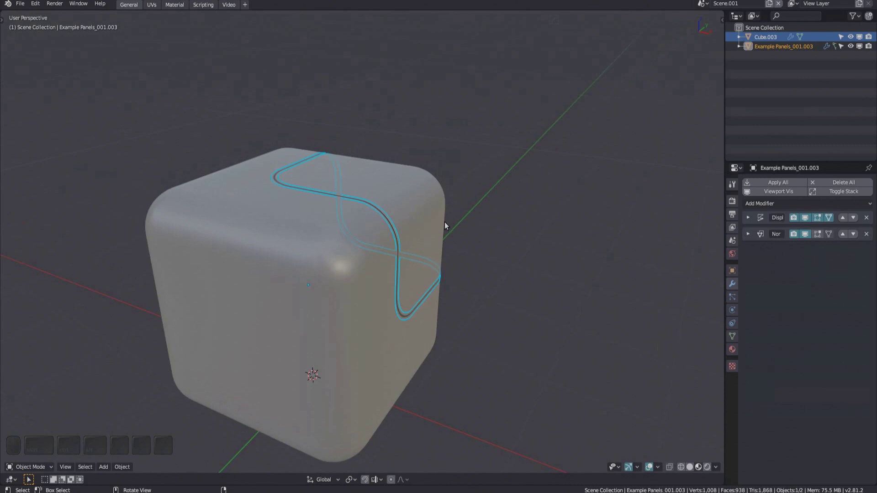
key(shift+alt+p)
middle_drag(445, 222, 459, 207)
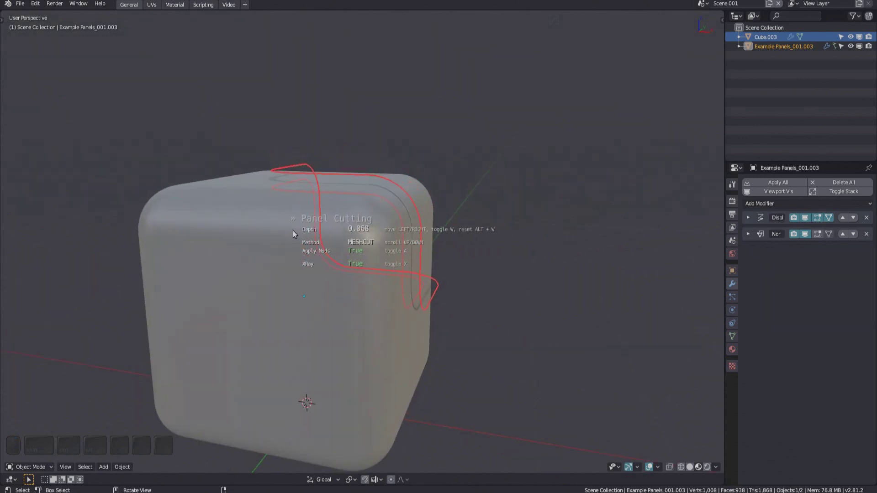
click(292, 231)
middle_drag(292, 231, 352, 237)
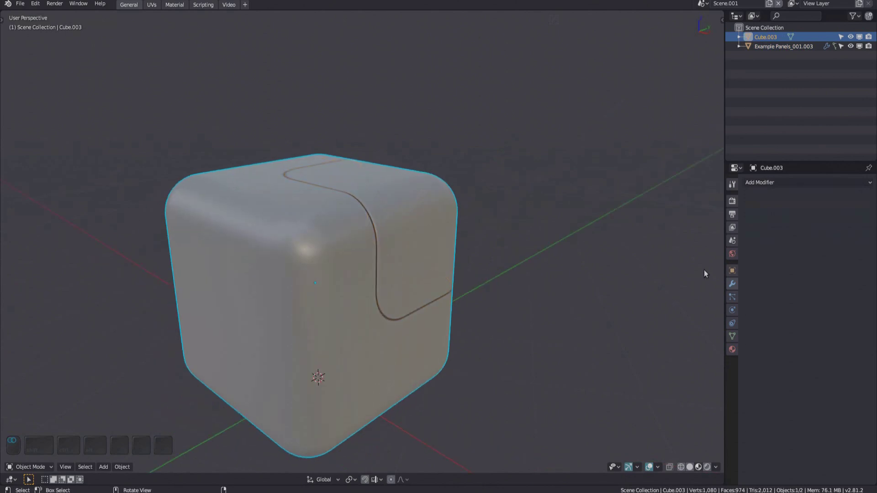
key(Tab)
middle_drag(384, 263, 350, 219)
key(Tab)
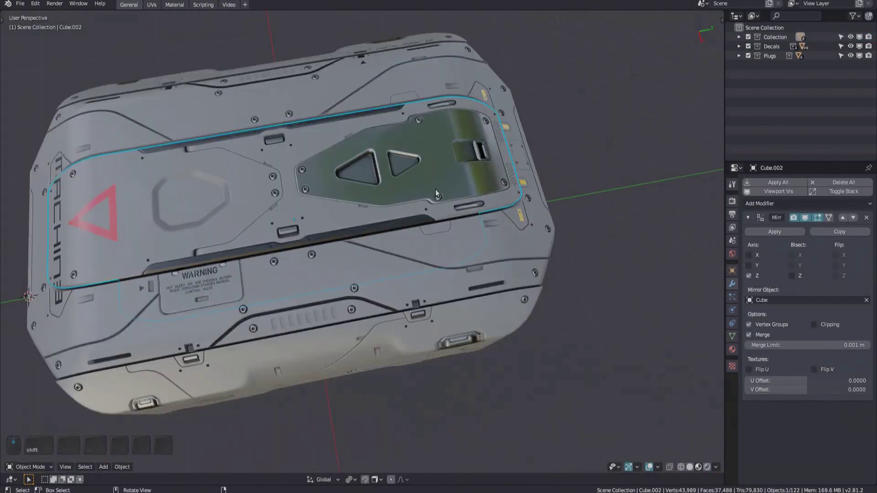
mouse_move(435, 190)
middle_down()
mouse_move(424, 196)
mouse_move(423, 238)
mouse_move(429, 215)
middle_up()
Step: Hide the Decals collection and edit the crate's inset panel in Local view
click(851, 46)
scroll(361, 202, up, 5)
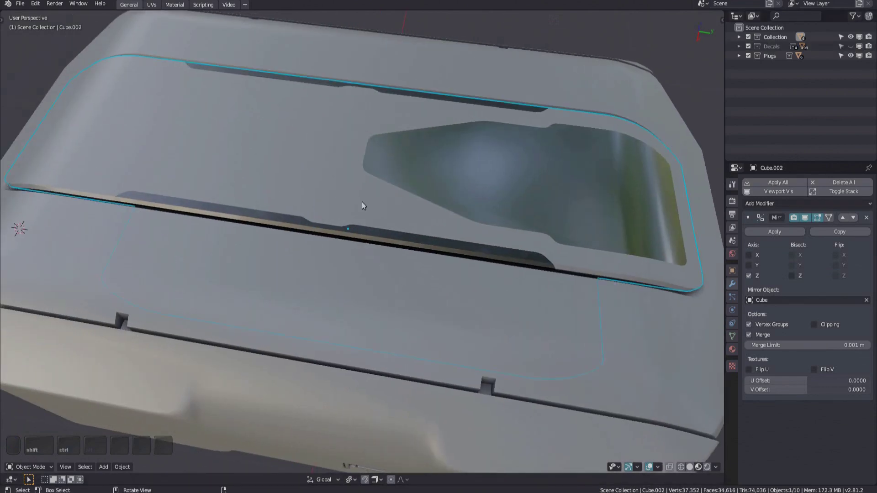
key(KP_Divide)
mouse_move(363, 190)
middle_down()
mouse_move(336, 251)
mouse_move(367, 233)
mouse_move(371, 254)
middle_up()
key(Tab)
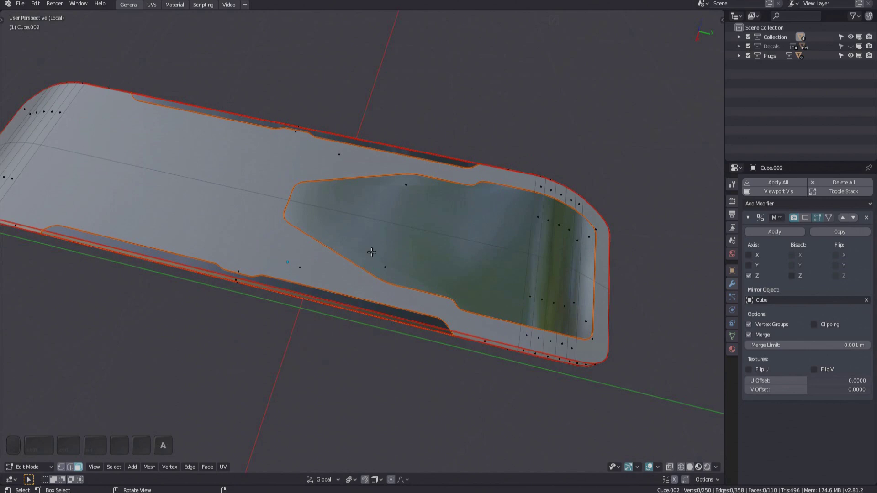
Step: Select all similar mesh-cut edges and mark them sharp
key(2)
shift+click(394, 269)
mouse_move(371, 252)
shift+middle_down()
mouse_move(394, 270)
mouse_move(377, 263)
mouse_move(395, 308)
mouse_move(402, 256)
mouse_move(350, 244)
mouse_move(458, 240)
shift+middle_up()
key(shift+g)
click(388, 251)
key(ctrl+e)
click(377, 263)
Step: Deselect all edges and show the DECALmachine sidebar tools
key(ctrl+e)
click(372, 287)
key(alt+a)
key(n)
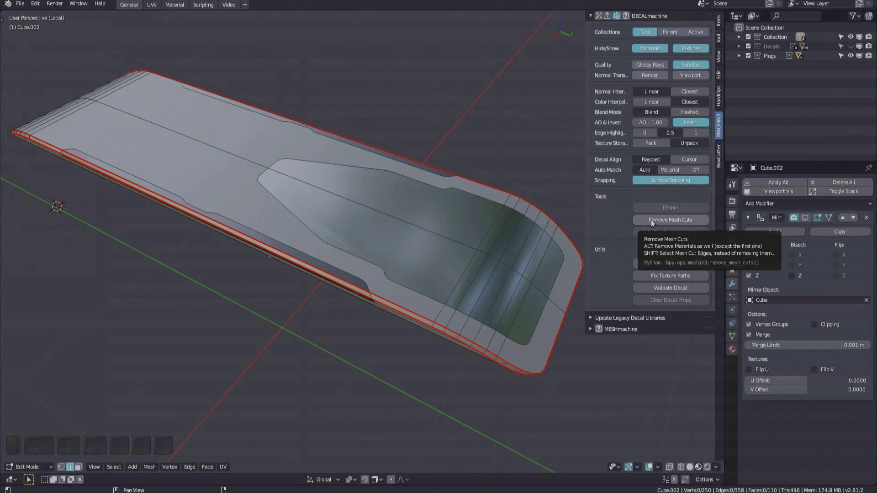
click(650, 220)
middle_drag(411, 256, 402, 271)
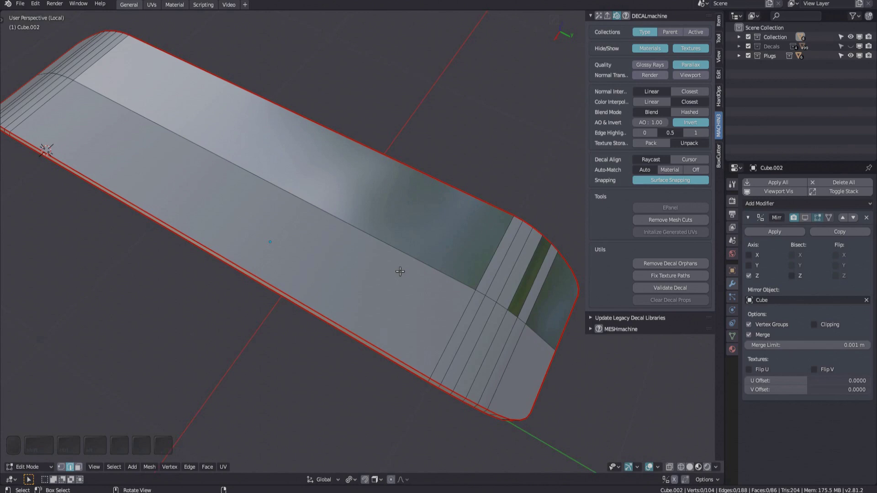
key(ctrl+z)
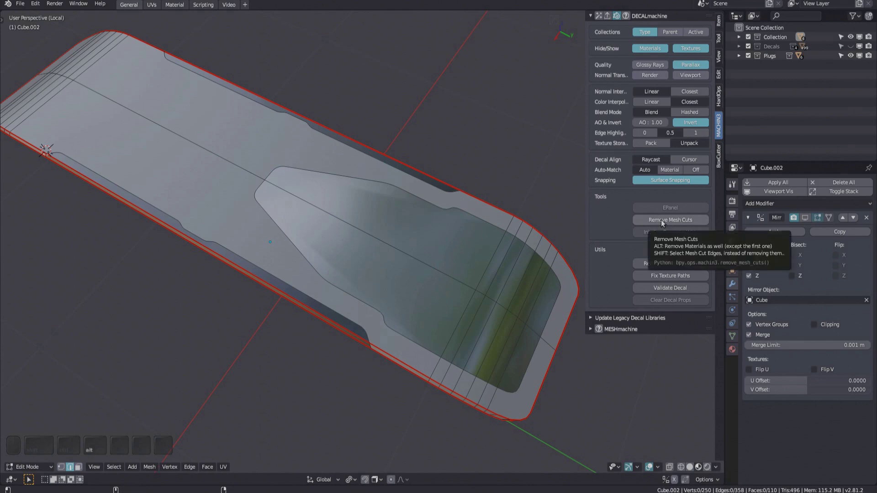
Step: Try Remove Mesh Cuts with material removal, then undo it
click(732, 349)
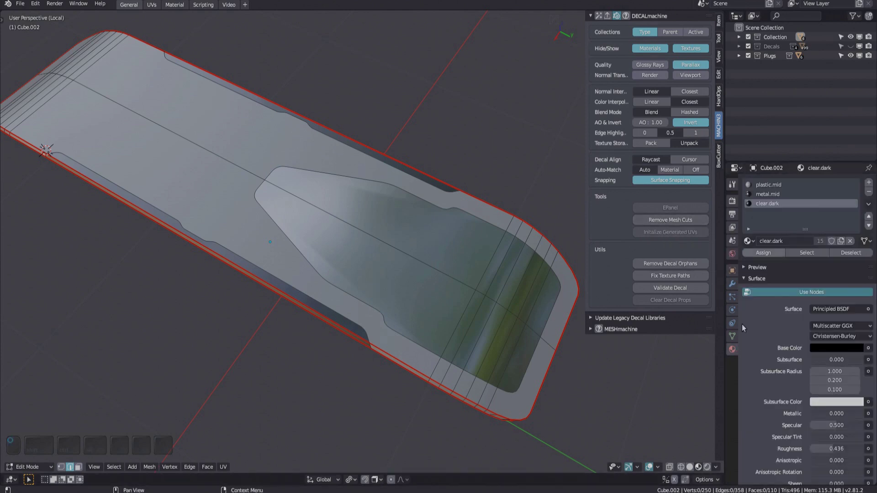
alt+click(664, 218)
mouse_move(313, 249)
middle_down()
mouse_move(339, 211)
mouse_move(337, 231)
mouse_move(372, 247)
middle_up()
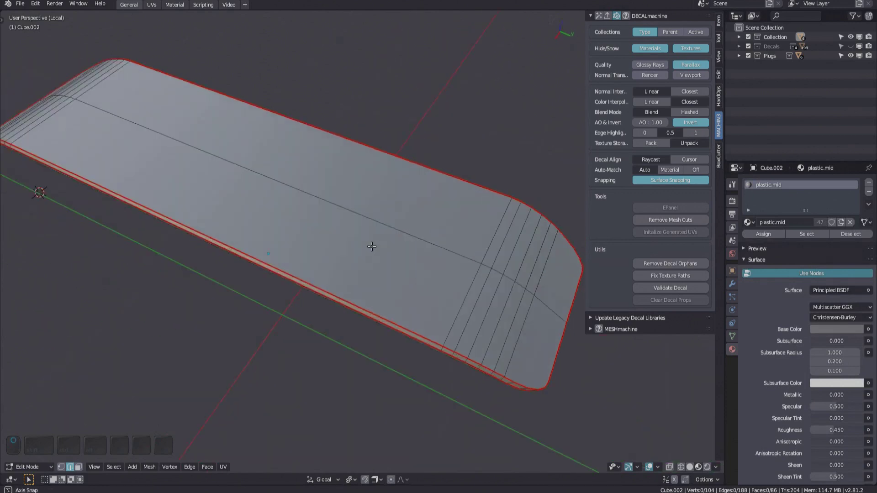
key(ctrl+z)
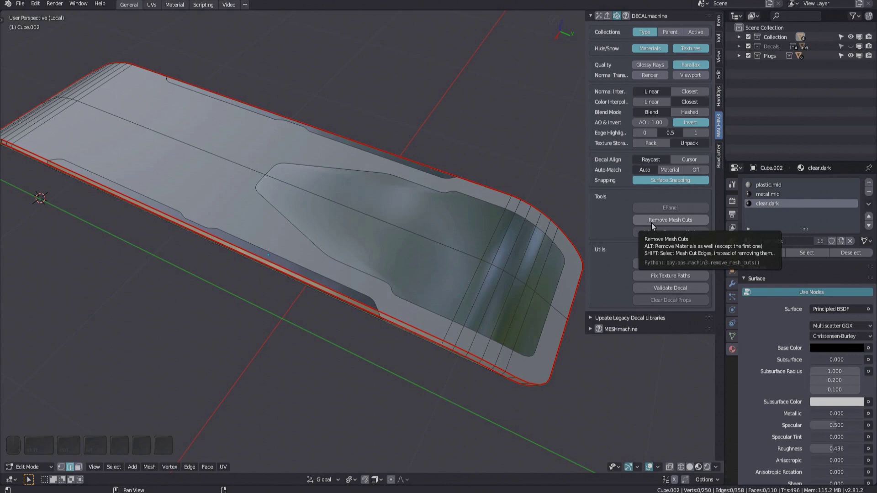
Step: Select the mesh-cut edges, drop some from the selection, and dissolve the rest
shift+click(652, 223)
middle_drag(457, 228, 364, 264)
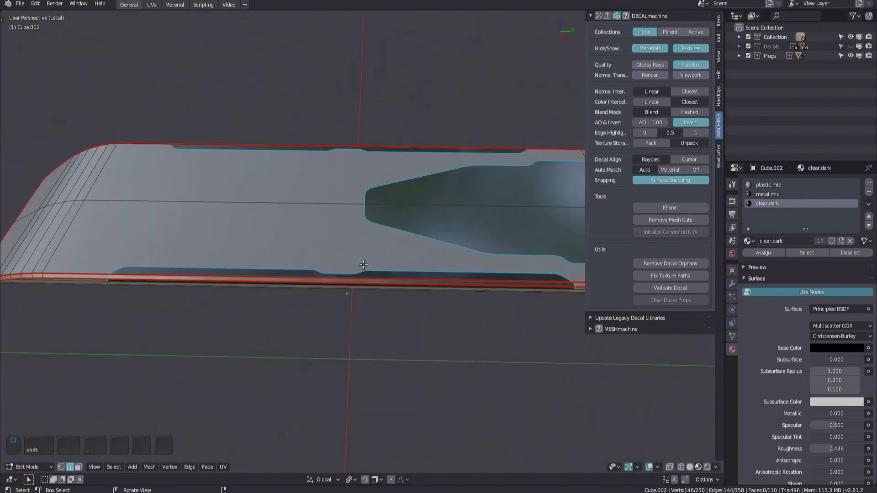
alt+shift+click(126, 274)
mouse_move(568, 293)
middle_down()
mouse_move(384, 286)
mouse_move(338, 315)
middle_up()
key(ctrl+x)
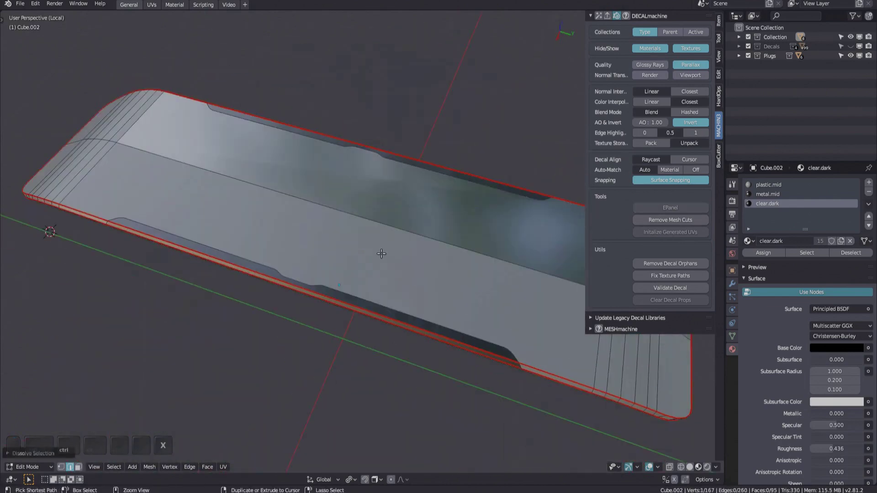